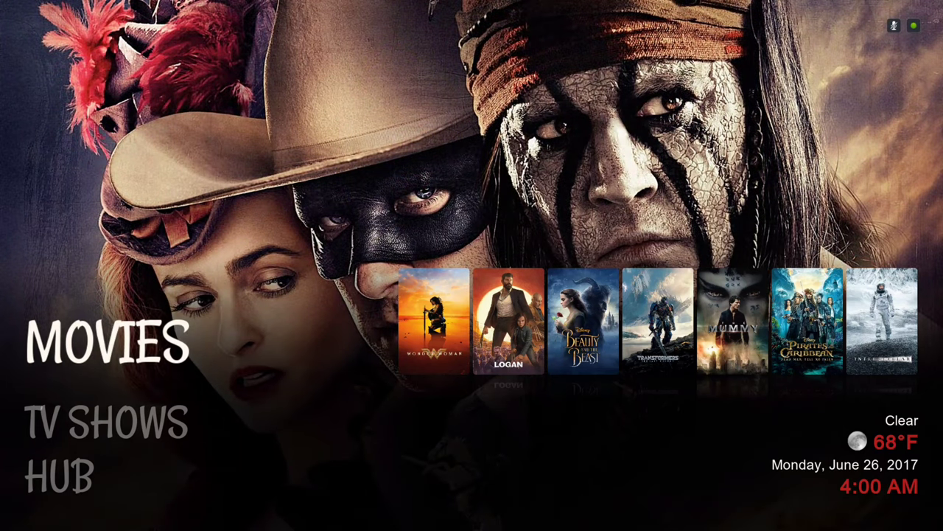
- Open the Wonder Woman details page from the Movies row poster widget
key(Return)
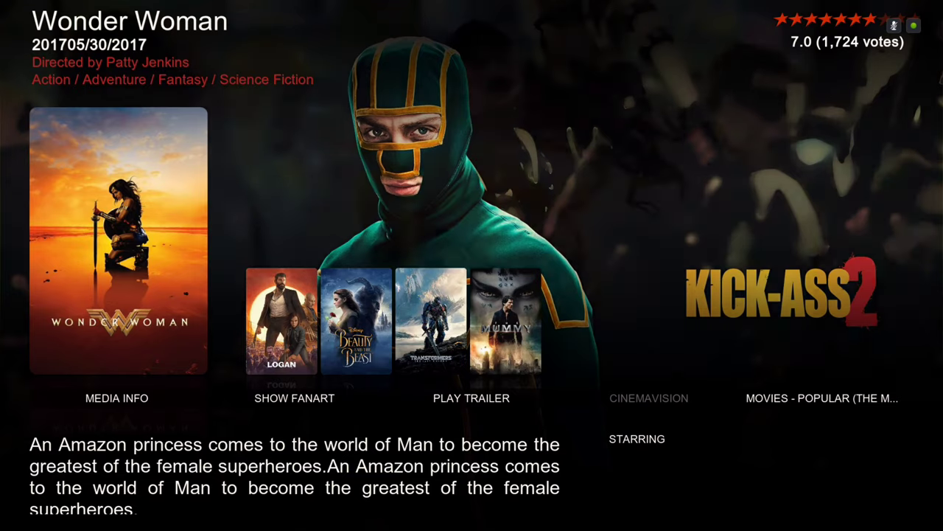
- Step through the next movies' details to Interstellar, then return home
key(Right)
key(Right)
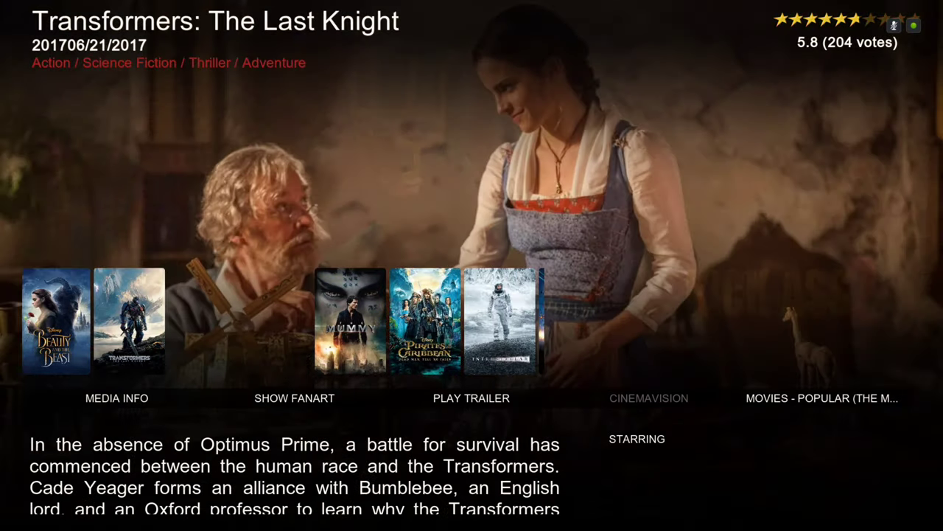
key(Right)
key(Right)
key(Right)
key(Right)
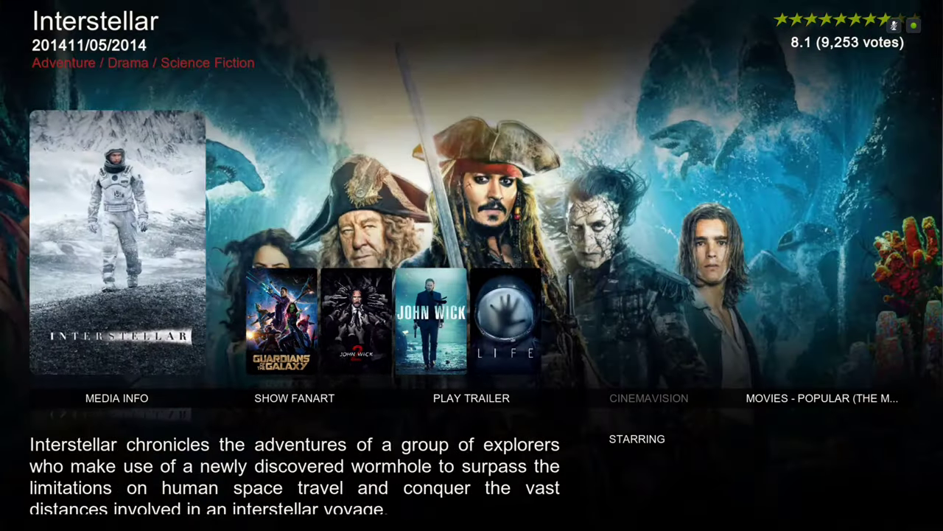
key(BackSpace)
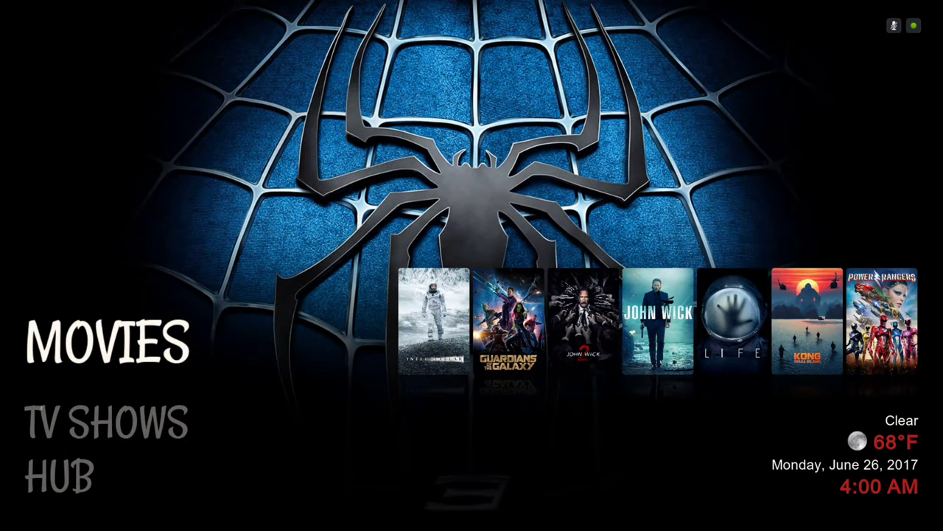
- Browse the MOVIES add-on list, including ISTREAM MOVIES, then close it
key(Return)
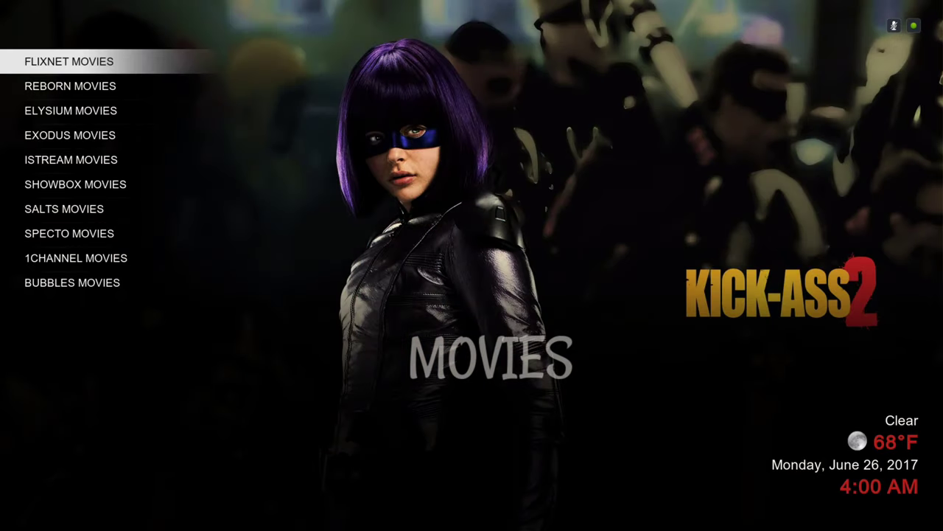
key(Down)
key(Down)
key(Down)
key(Down)
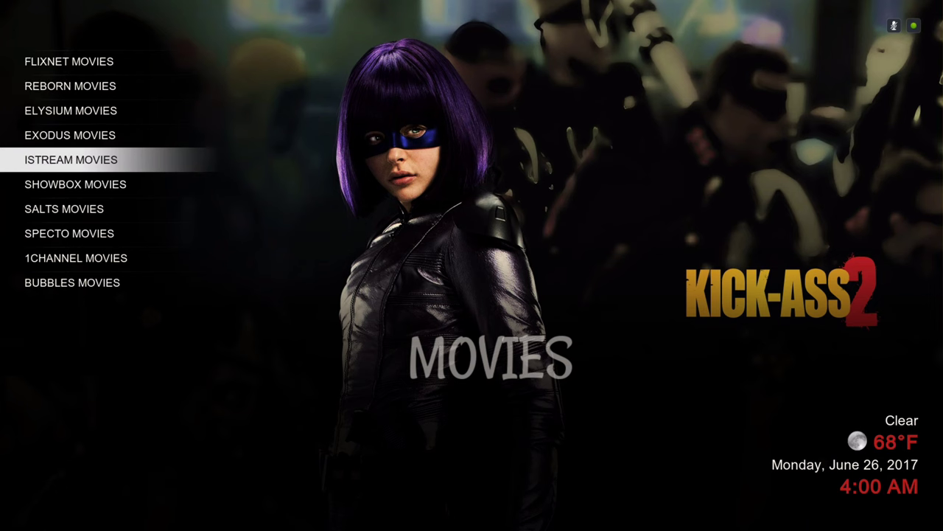
key(Up)
key(Up)
key(Up)
key(Up)
key(Down)
key(Down)
key(Down)
key(Down)
key(Down)
key(Down)
key(Down)
key(Down)
key(Down)
key(Up)
key(Up)
key(Up)
key(Up)
key(Up)
key(Up)
key(Up)
key(Up)
key(Up)
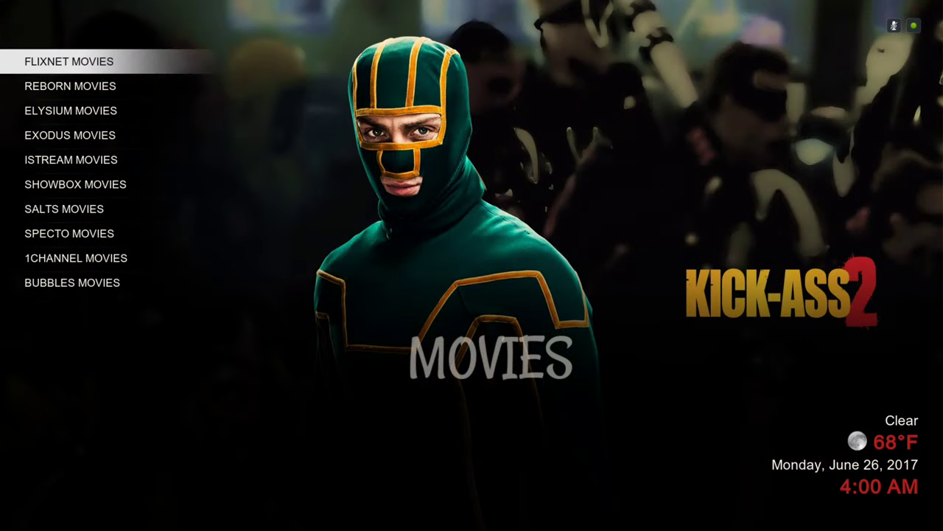
key(BackSpace)
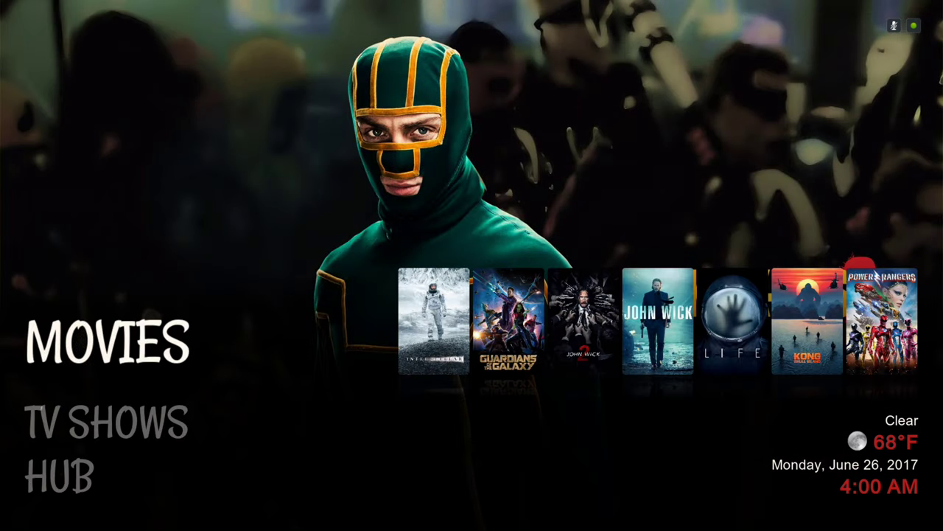
key(Down)
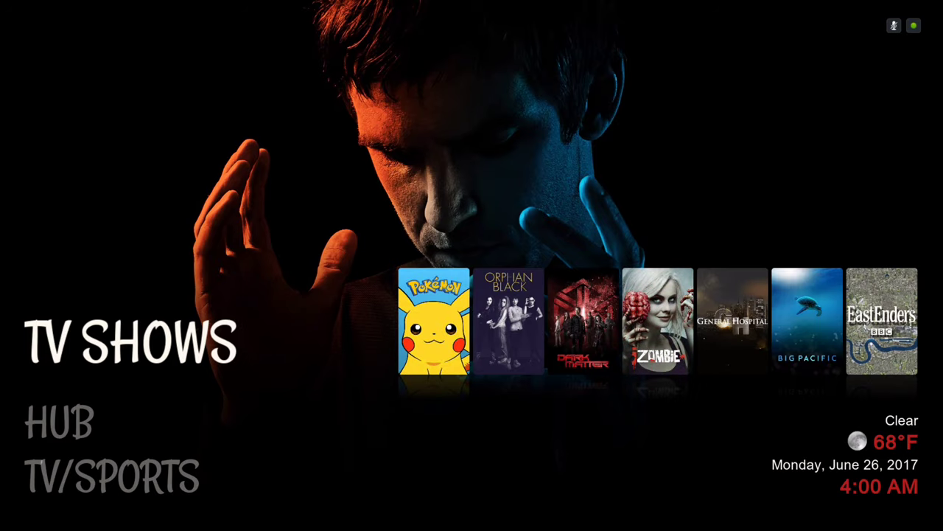
key(Right)
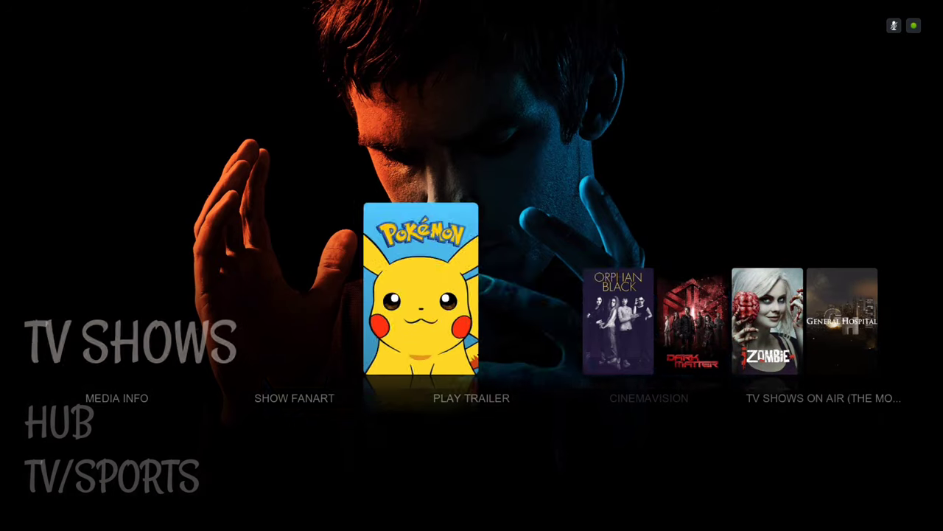
key(Right)
key(Right)
key(Right)
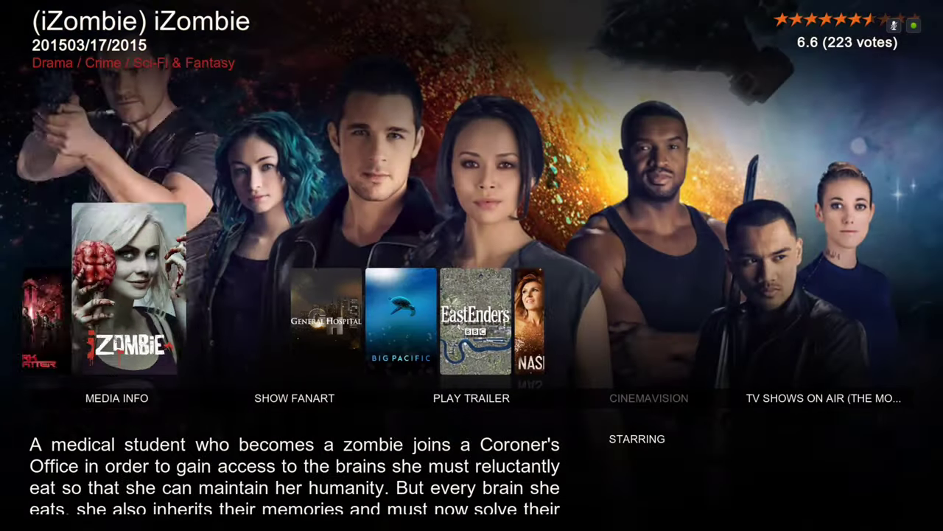
key(Right)
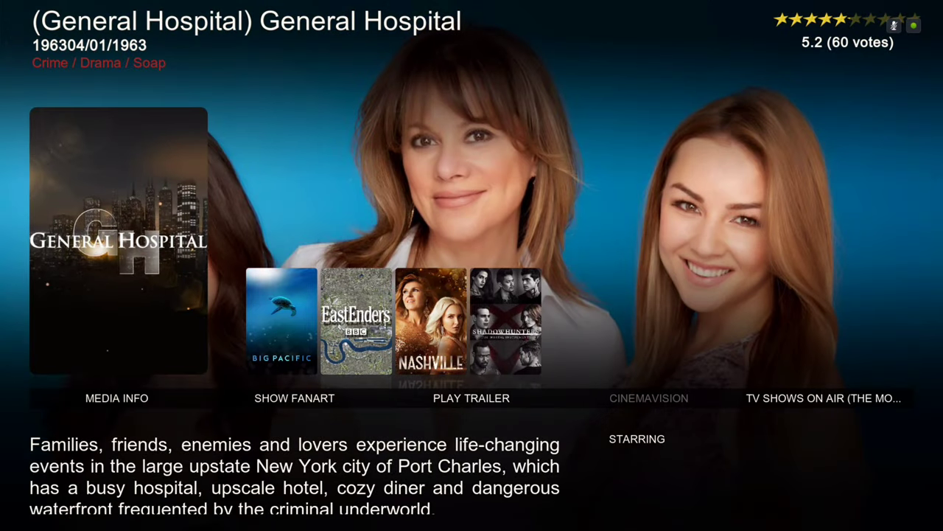
key(Right)
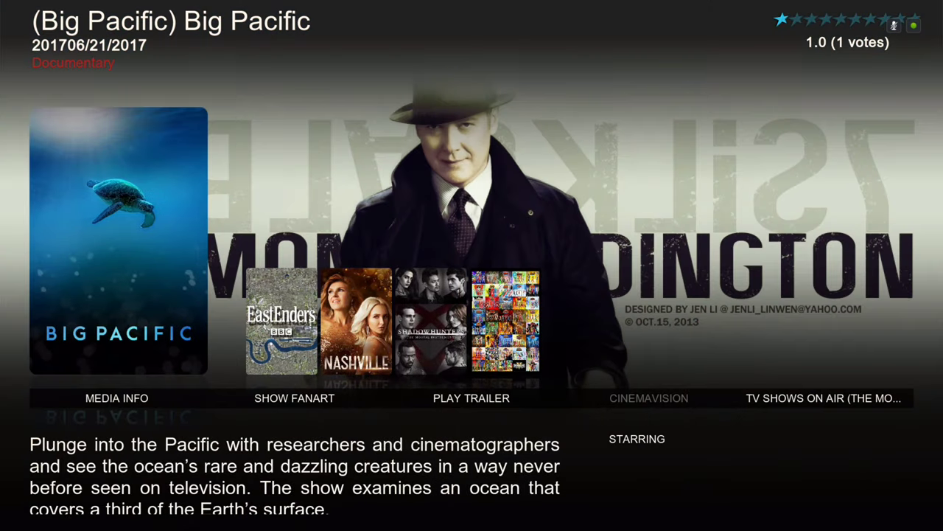
key(Escape)
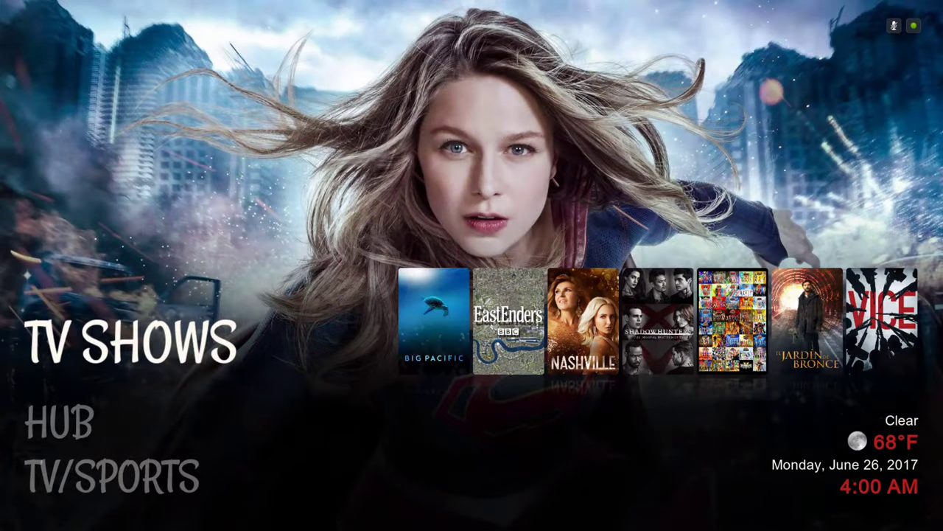
key(Return)
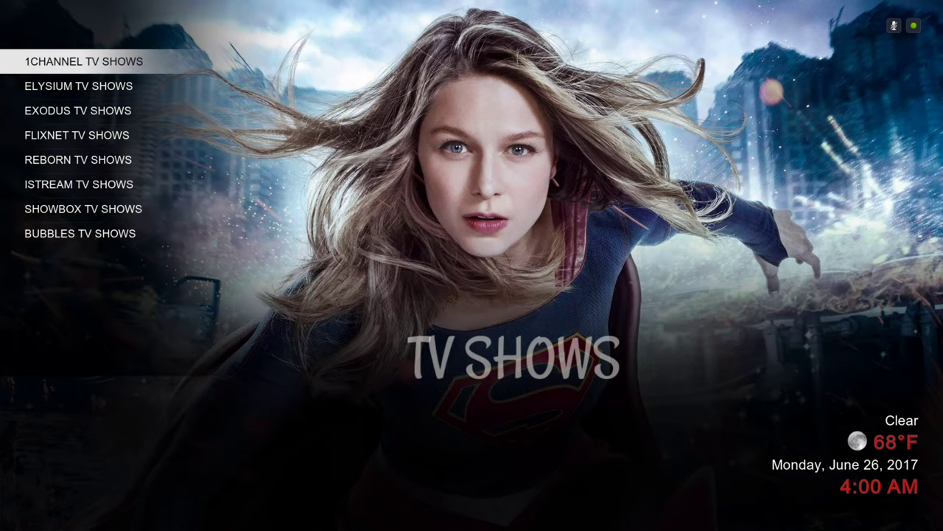
key(Down)
key(Down)
key(Down)
key(Down)
key(Down)
key(Down)
key(Down)
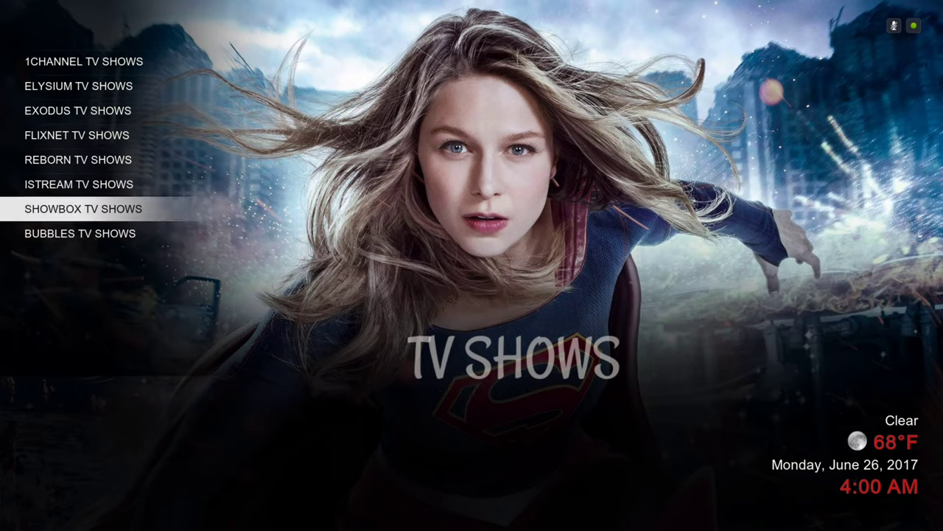
key(Up)
key(Up)
key(Up)
key(Up)
key(Up)
key(Up)
key(Up)
key(Up)
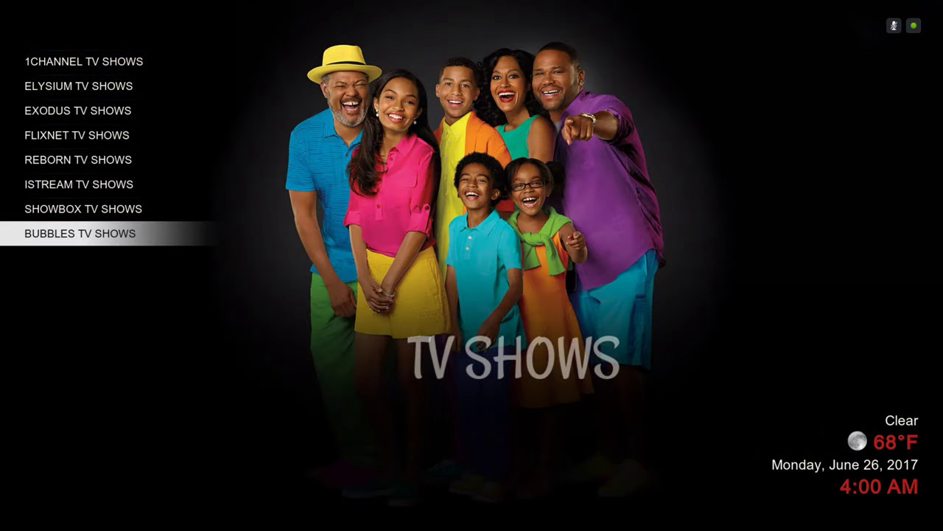
key(Down)
key(Down)
key(Down)
key(Down)
key(Down)
key(Down)
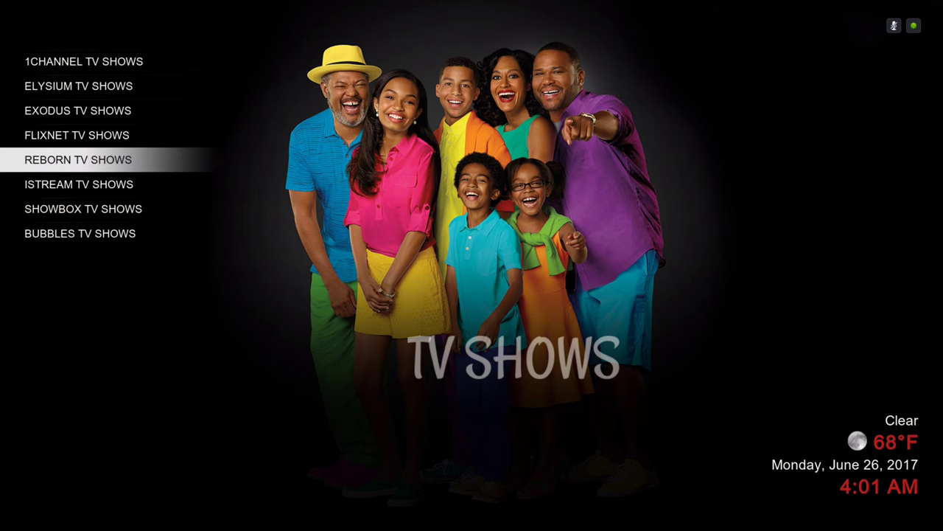
key(Down)
key(Escape)
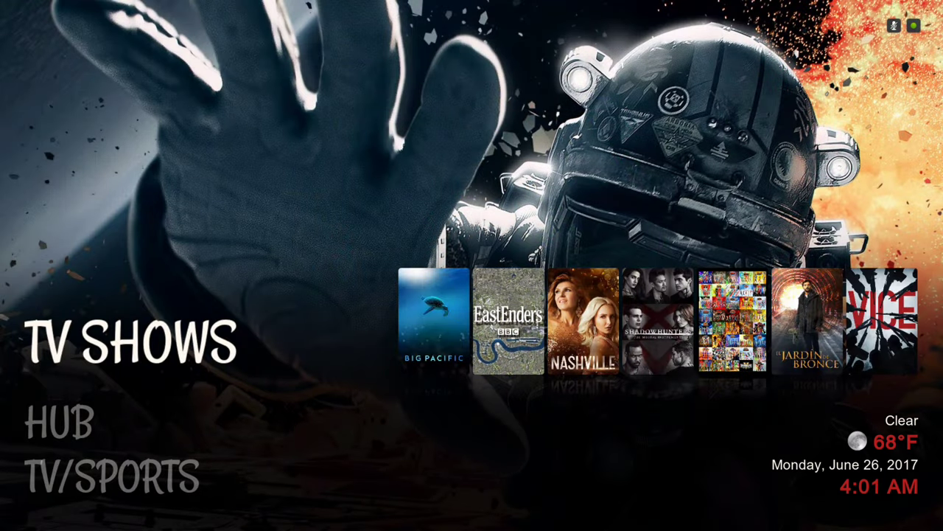
key(Up)
key(Down)
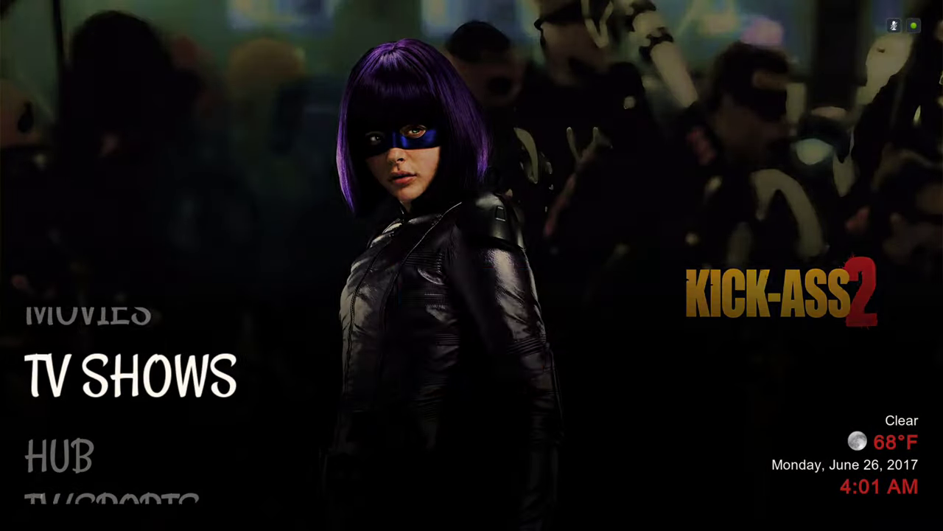
key(Up)
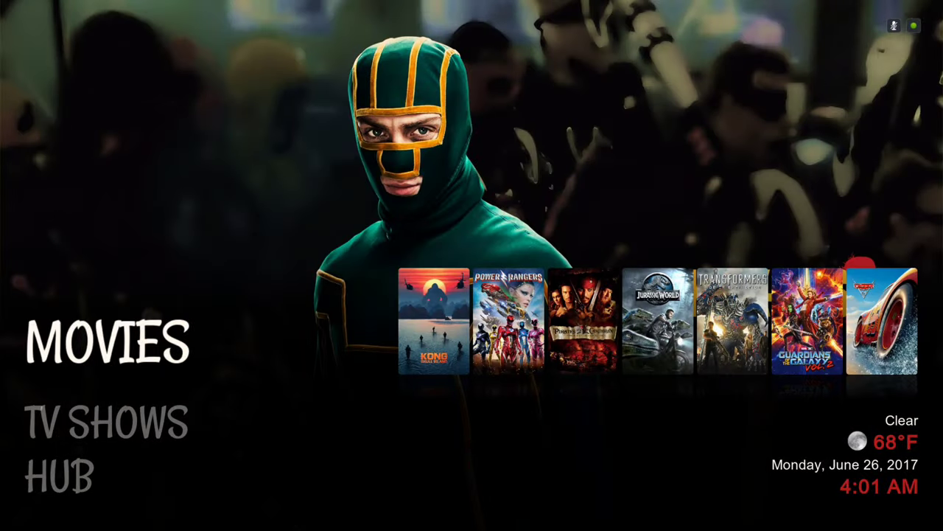
- Browse the Movies library categories, including Certificates and Box Office, then leave
key(Return)
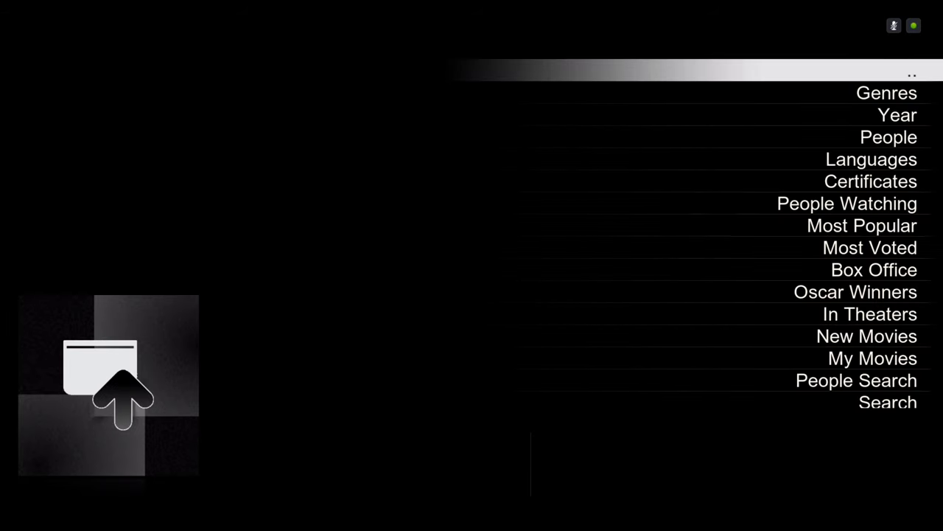
key(Down)
key(Down)
key(Down)
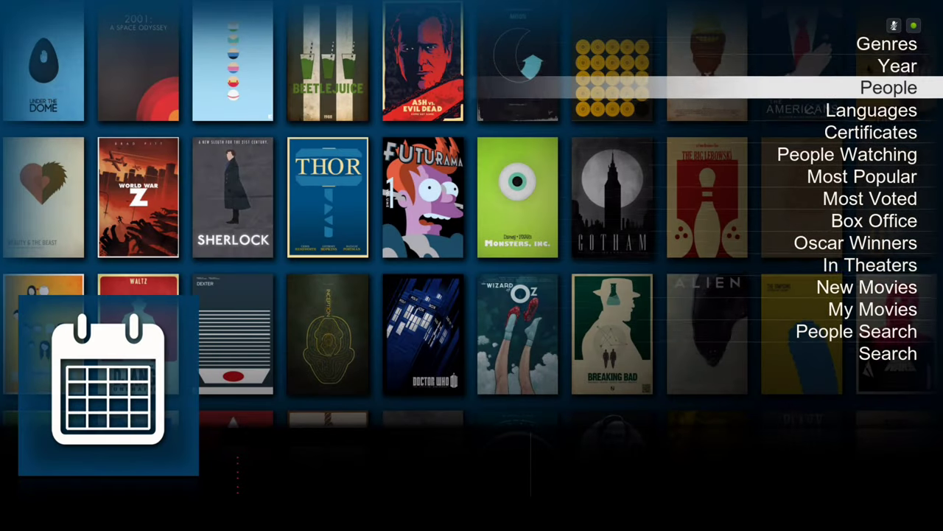
key(Down)
key(Down)
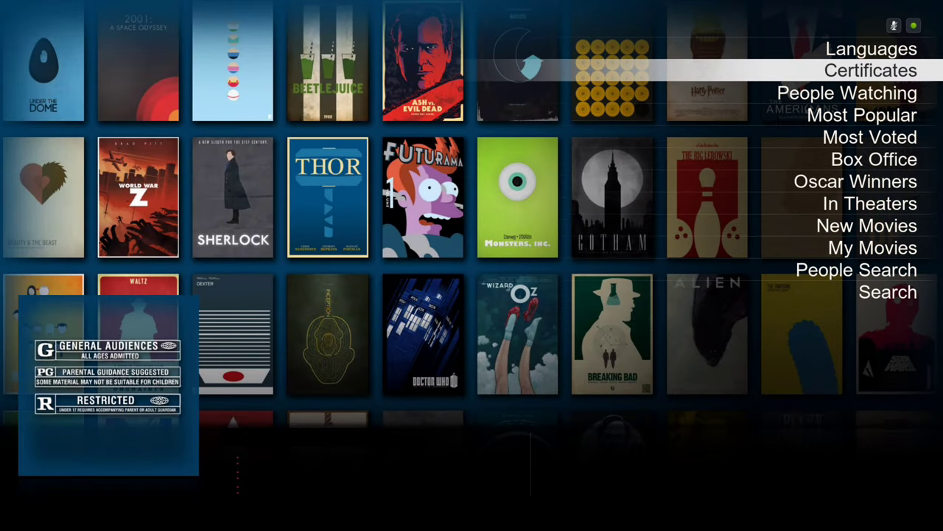
key(Down)
key(Down)
key(Down)
key(Down)
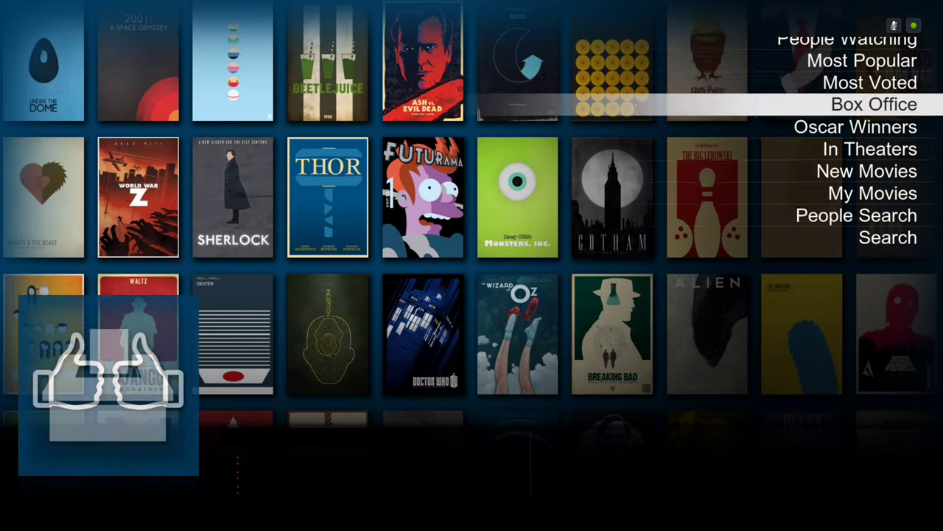
key(Up)
key(Up)
key(Return)
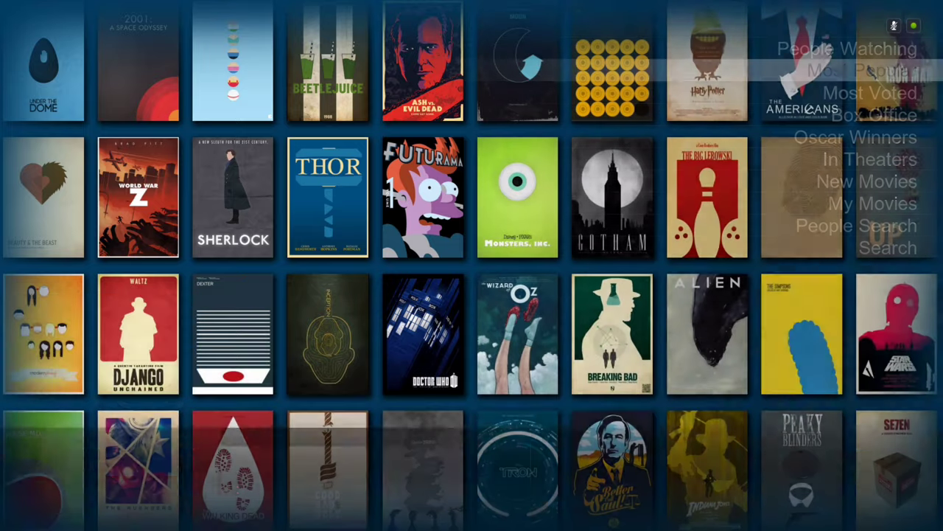
- Open the TV Shows library, browse its categories to Certificates, and go back
key(Down)
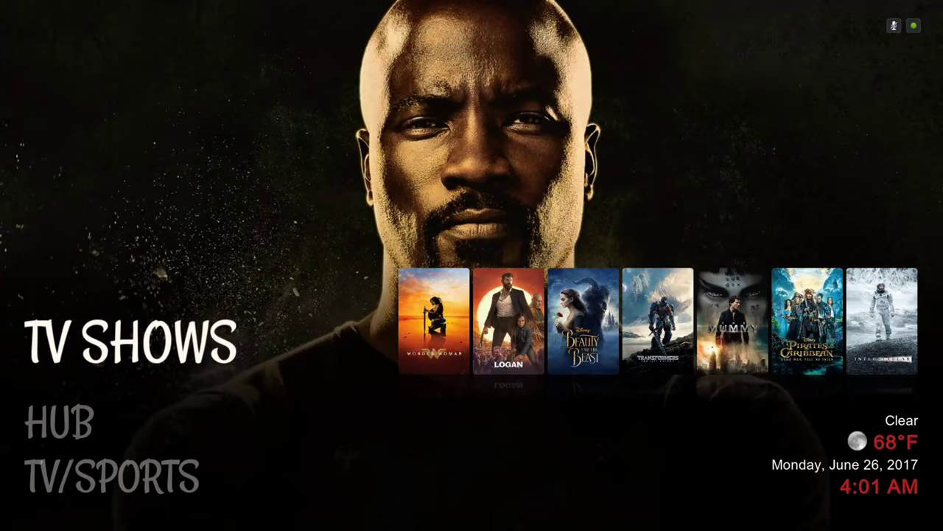
key(Return)
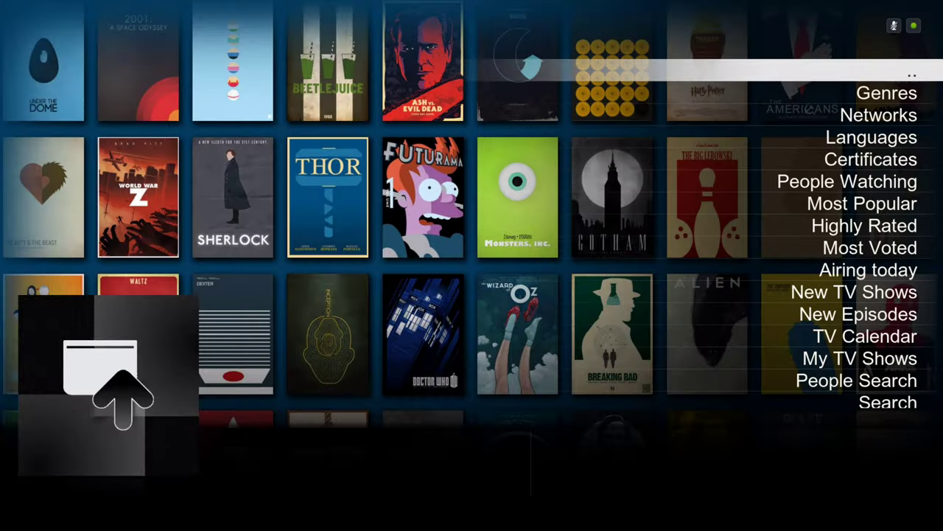
key(Down)
key(Down)
key(Down)
key(Down)
key(Down)
key(Down)
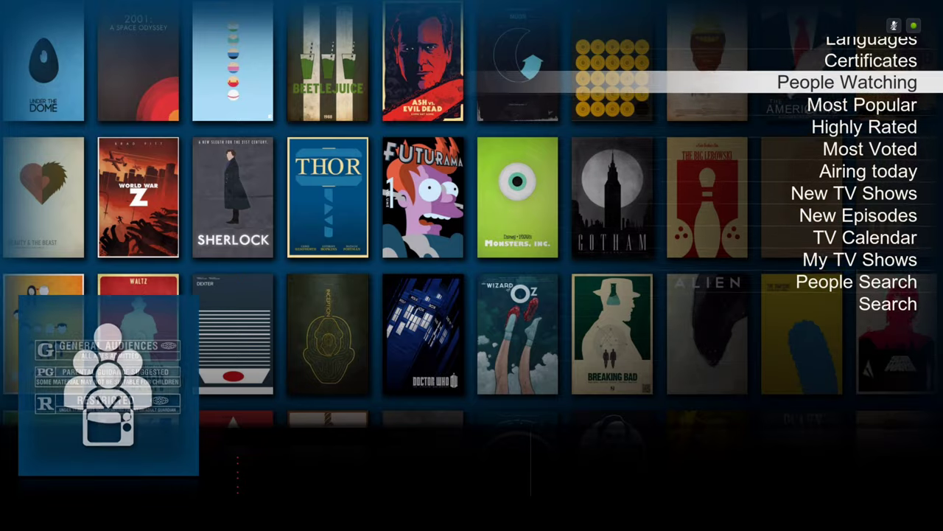
key(Up)
key(Up)
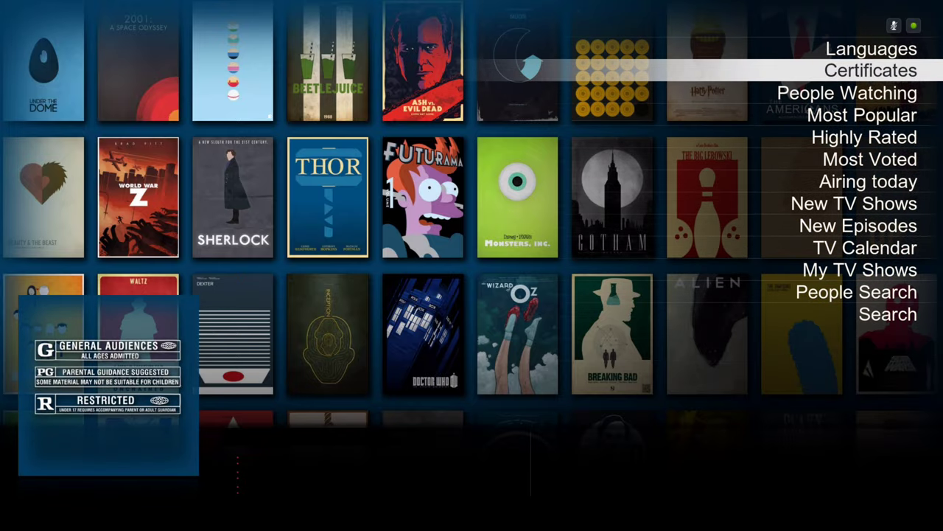
key(BackSpace)
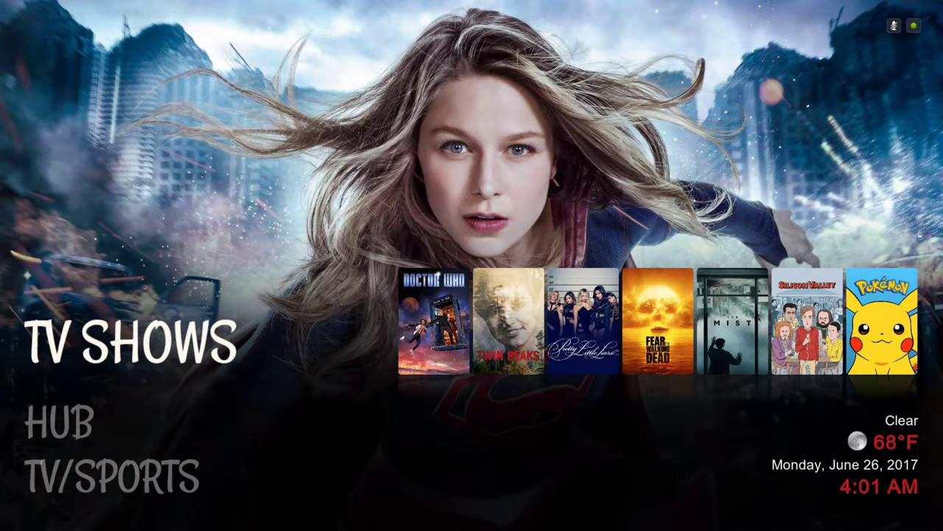
- Browse the HUB submenu entries from Movies down to TV Show - Next Aired, then close it
key(Down)
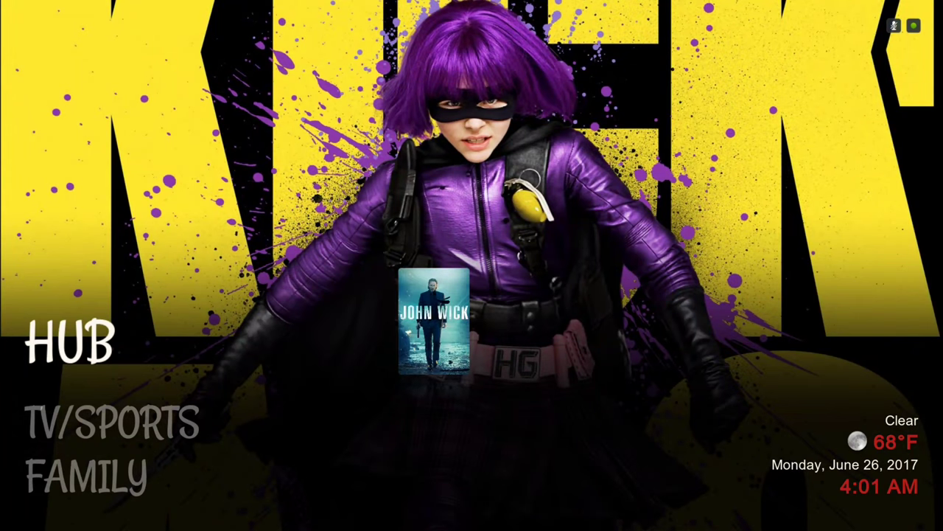
key(Return)
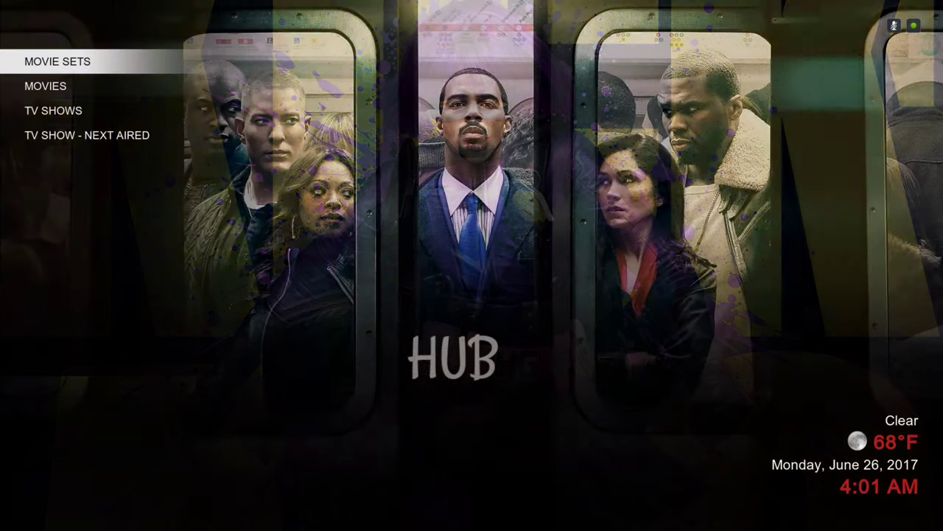
key(Down)
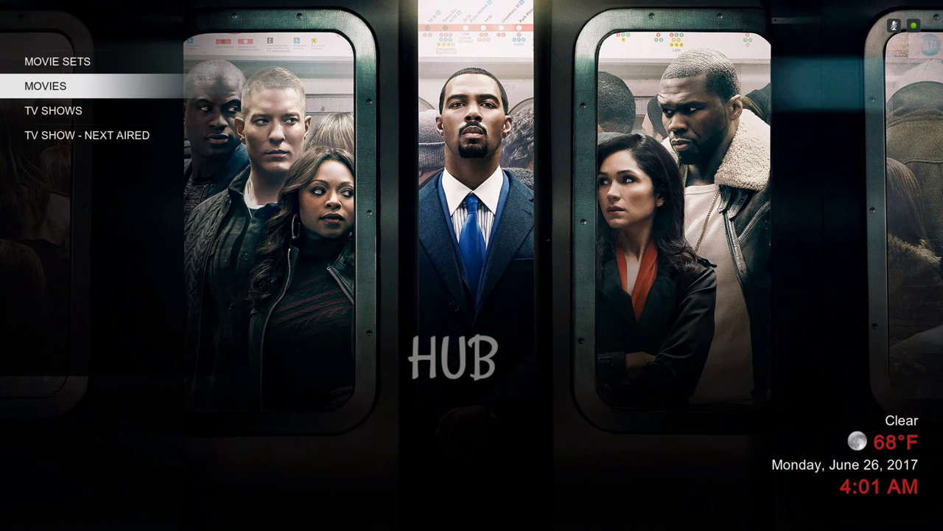
key(Down)
key(Down)
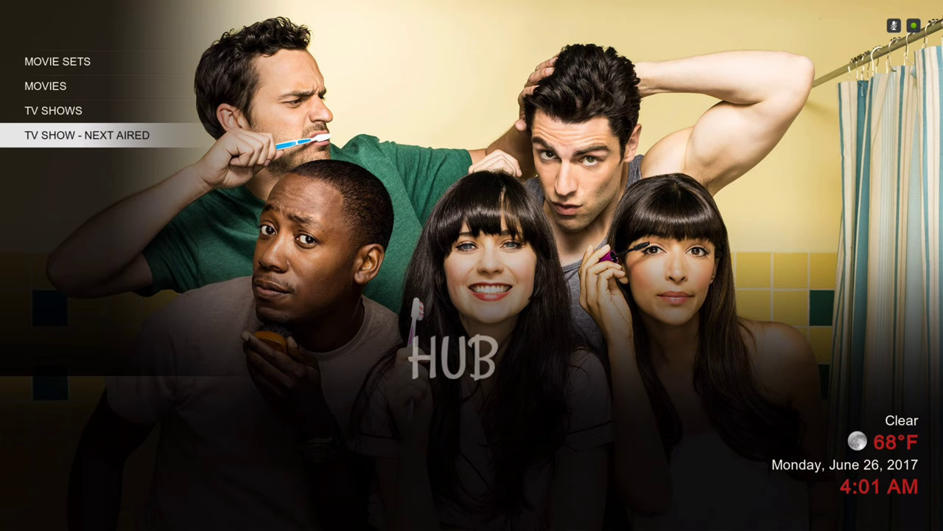
key(Up)
key(Up)
key(Up)
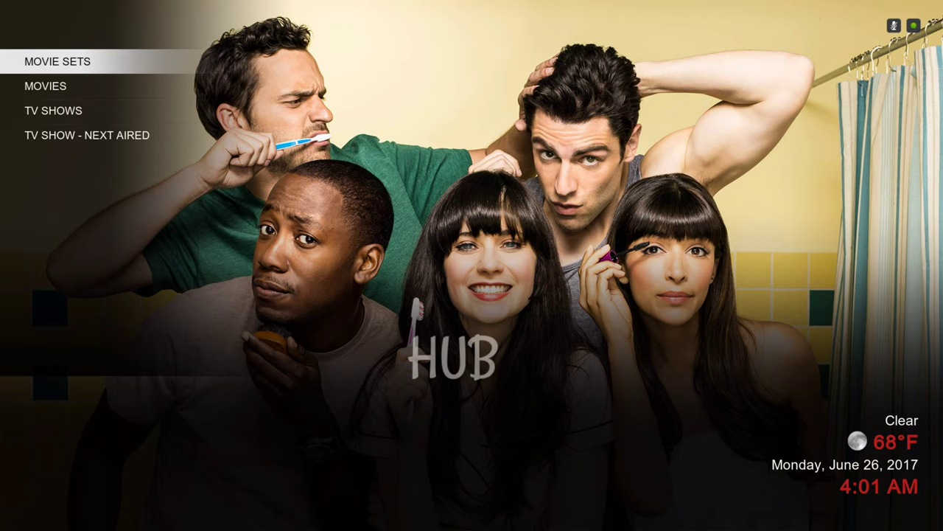
key(Escape)
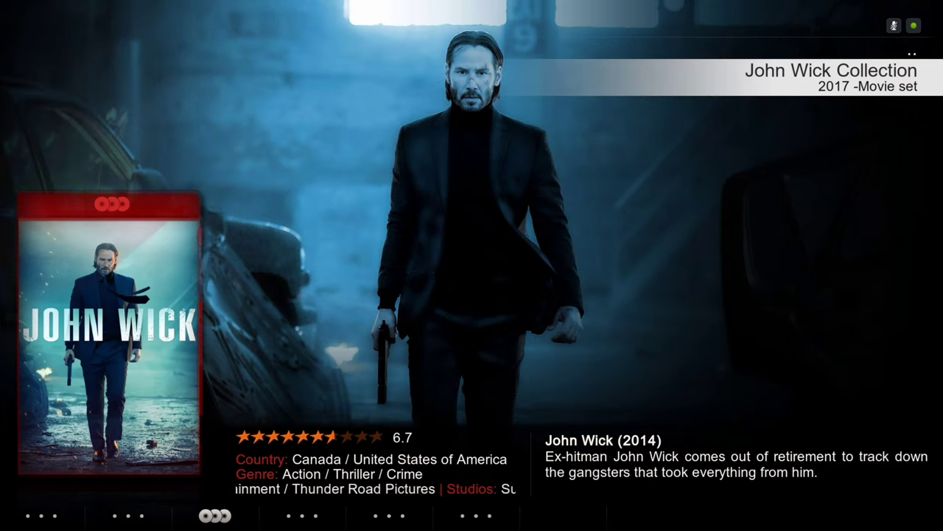
- Open the John Wick Collection set to John Wick: Chapter 2, then return home
key(Return)
key(Down)
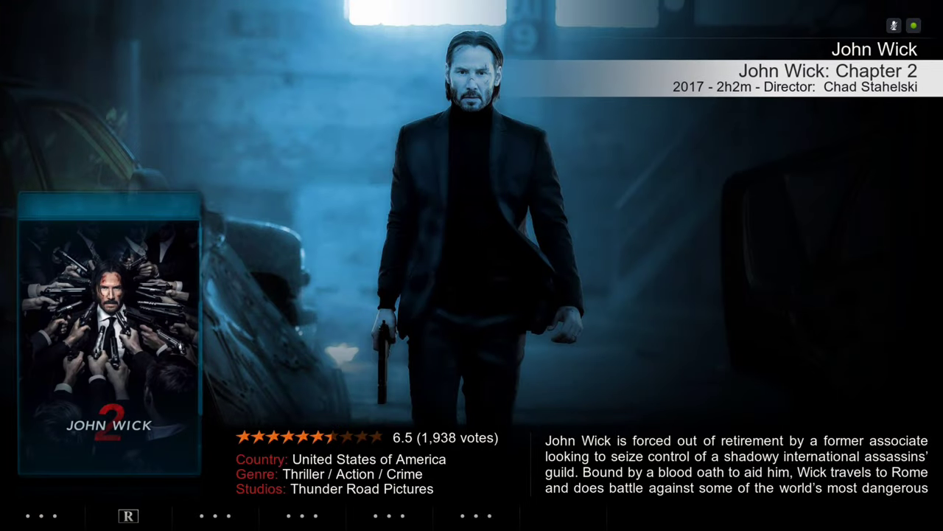
key(BackSpace)
key(Escape)
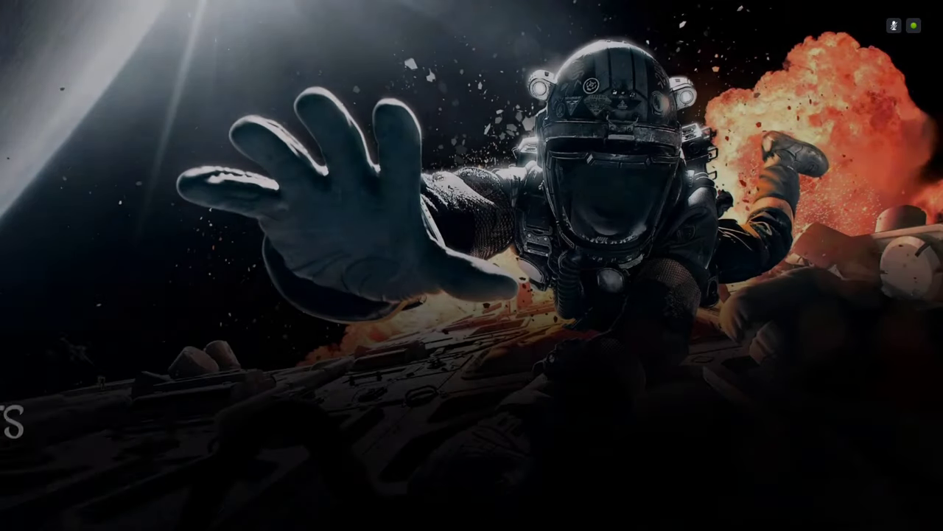
- Browse John Wick, Chapter 2 and Wonder Woman in HUB > Movies, then exit
key(Return)
key(Down)
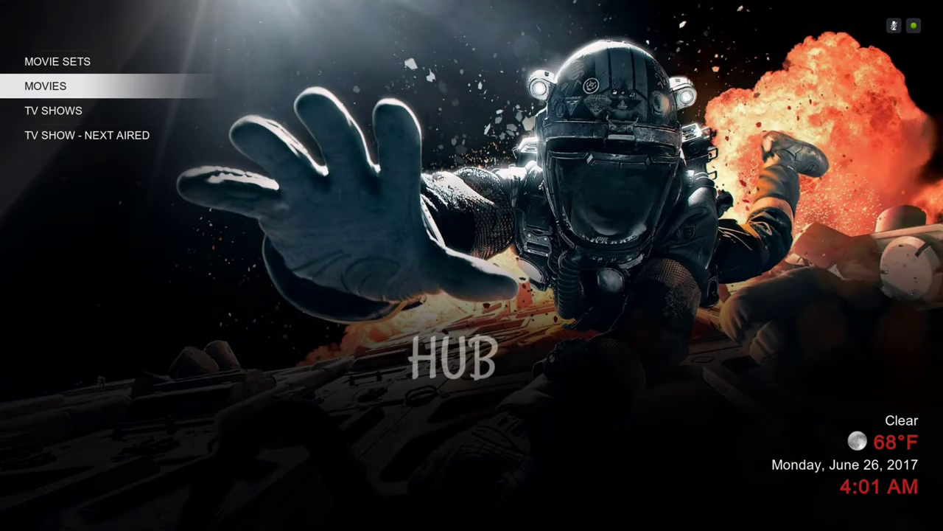
key(Return)
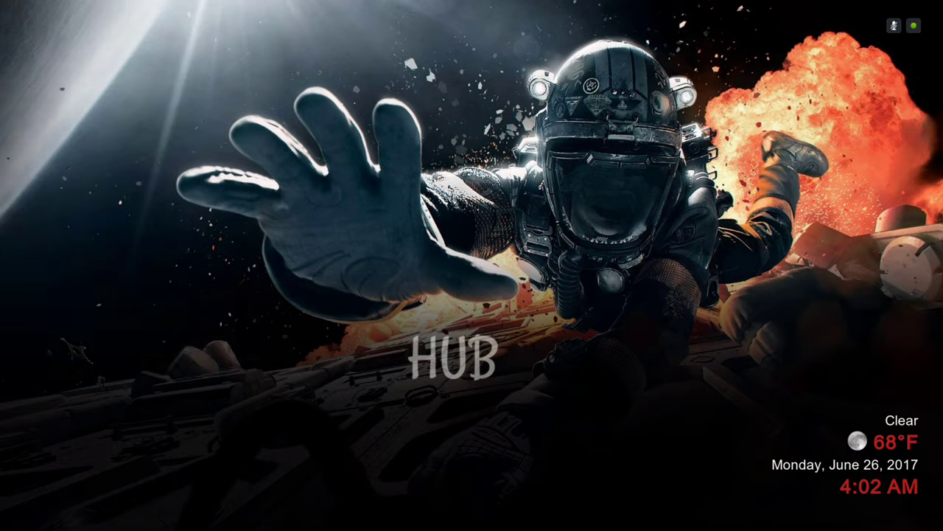
key(Down)
key(Down)
key(Down)
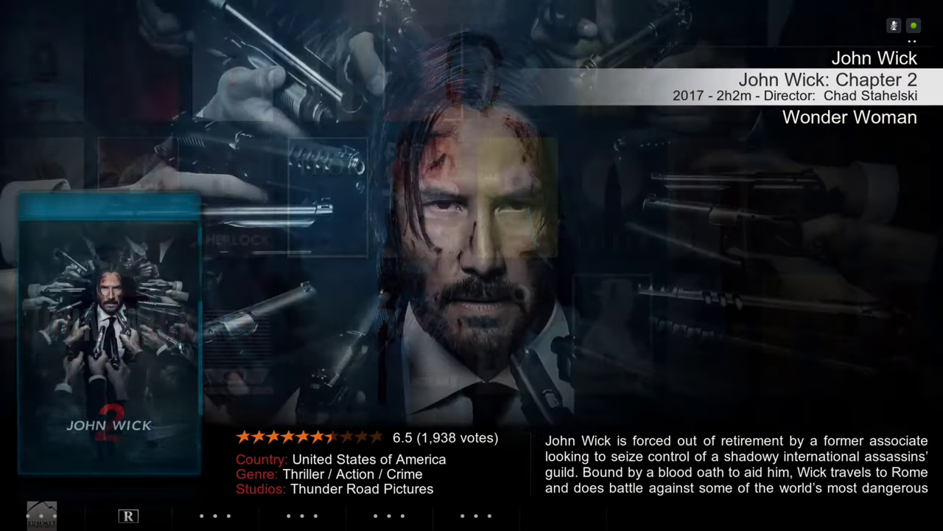
key(Up)
key(Up)
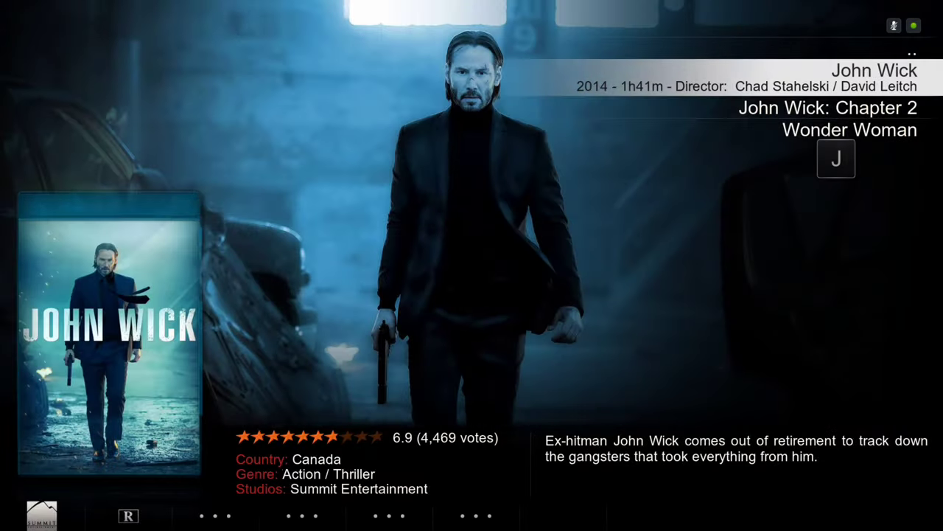
key(Down)
key(Down)
key(Up)
key(Up)
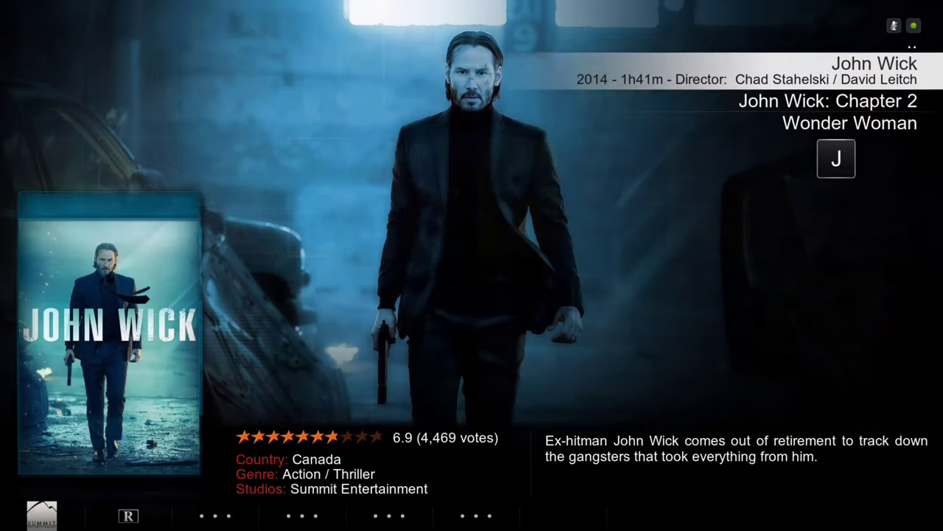
key(Escape)
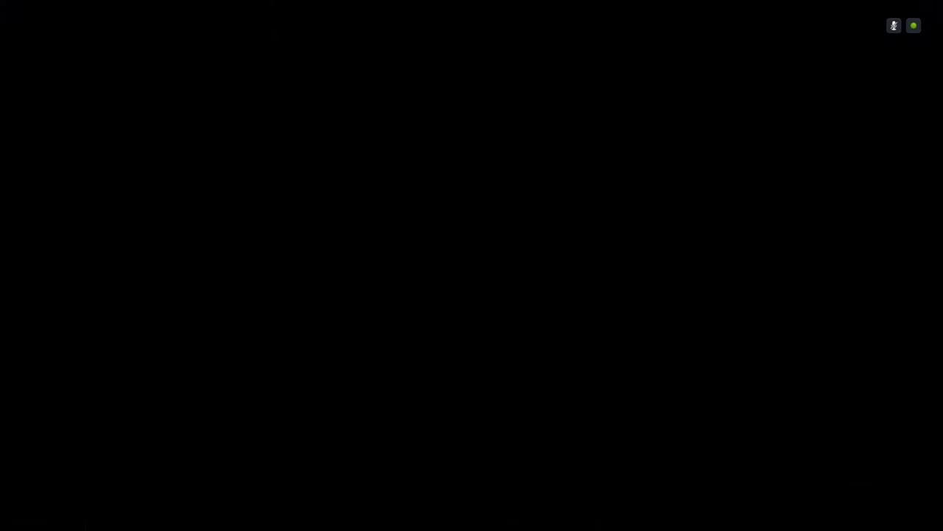
- Browse HUB > TV Shows from Doctor Who to Game of Thrones, then return home
key(Down)
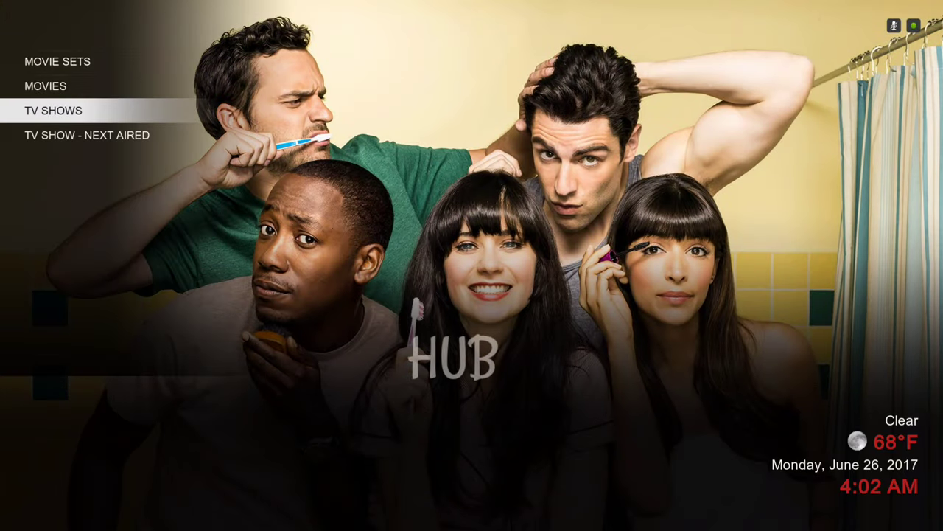
key(Return)
key(Down)
key(Down)
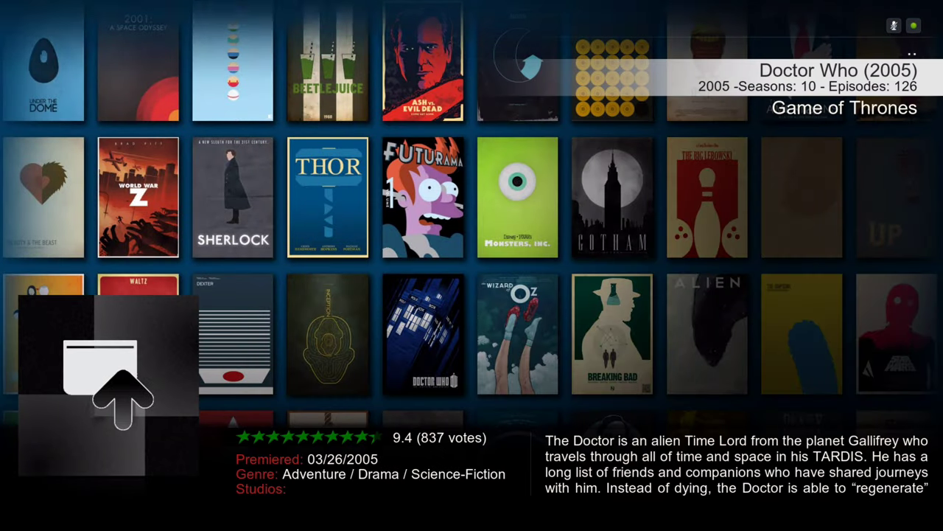
key(Escape)
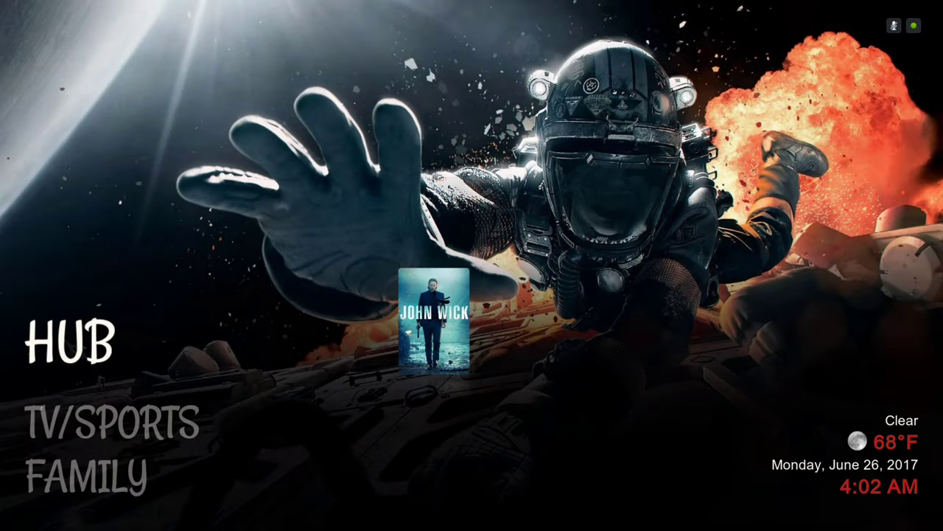
- View the TV Show - Next Aired schedule showing Doctor Who on Saturday
key(Left)
key(Down)
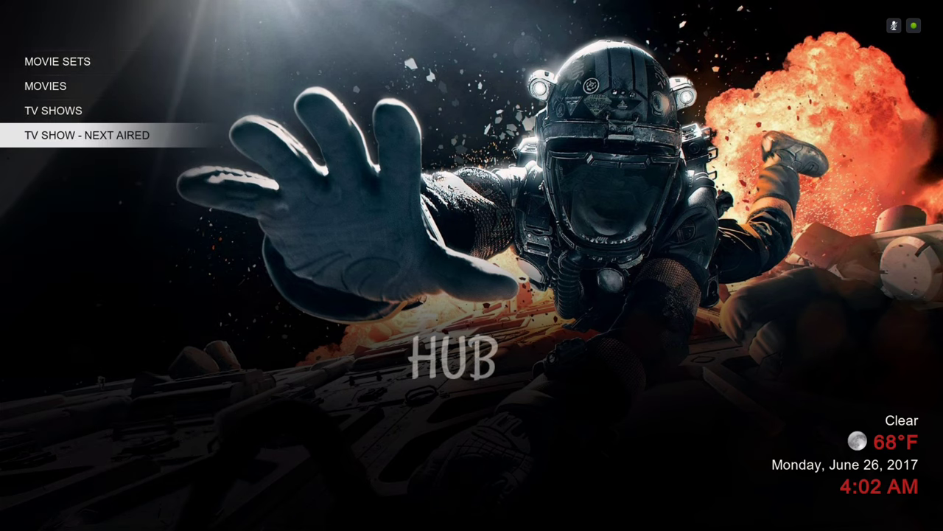
key(Return)
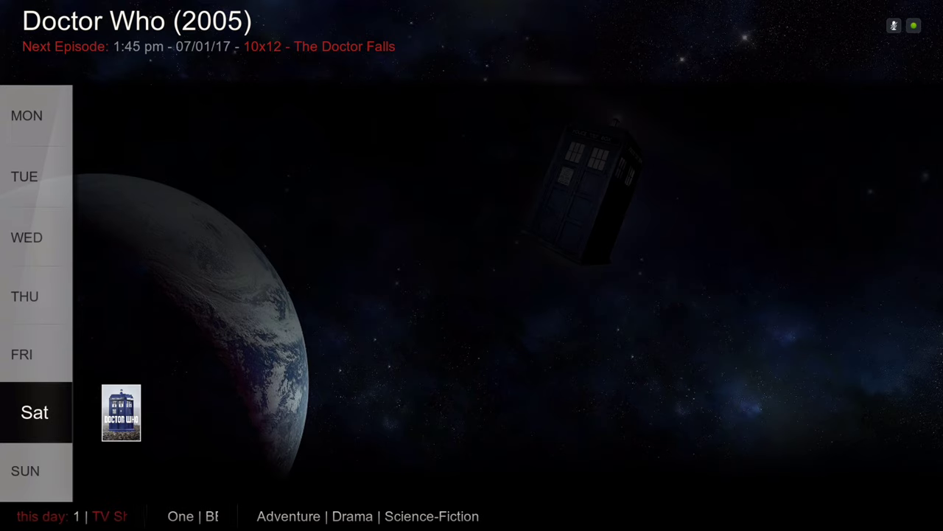
key(Escape)
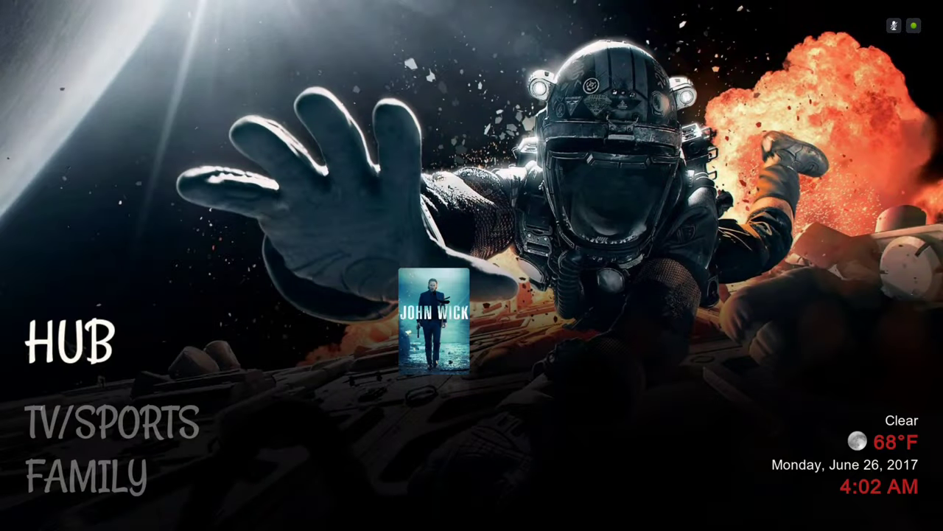
key(Return)
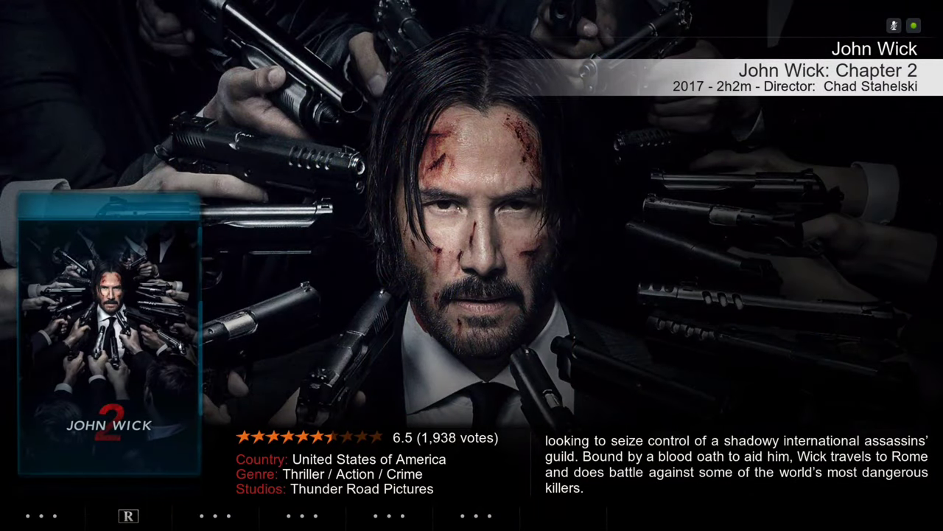
key(Up)
key(Down)
key(Up)
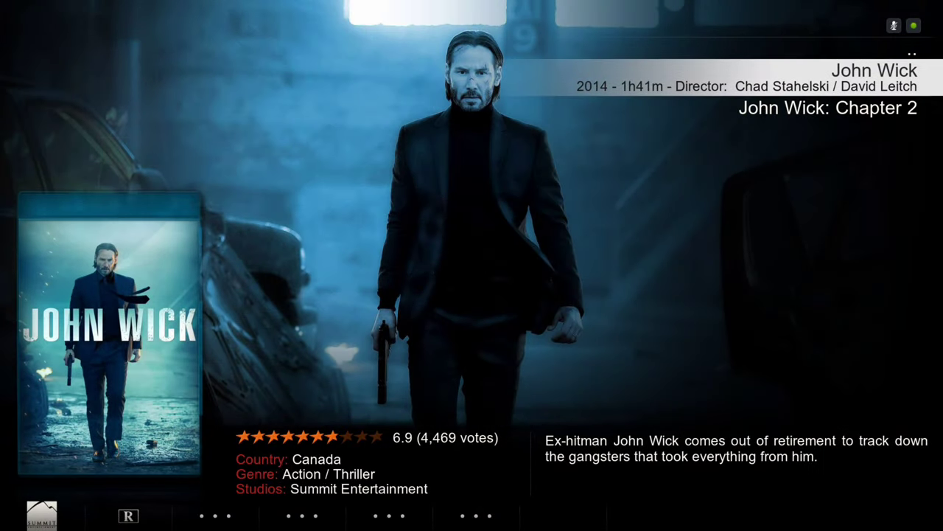
key(Escape)
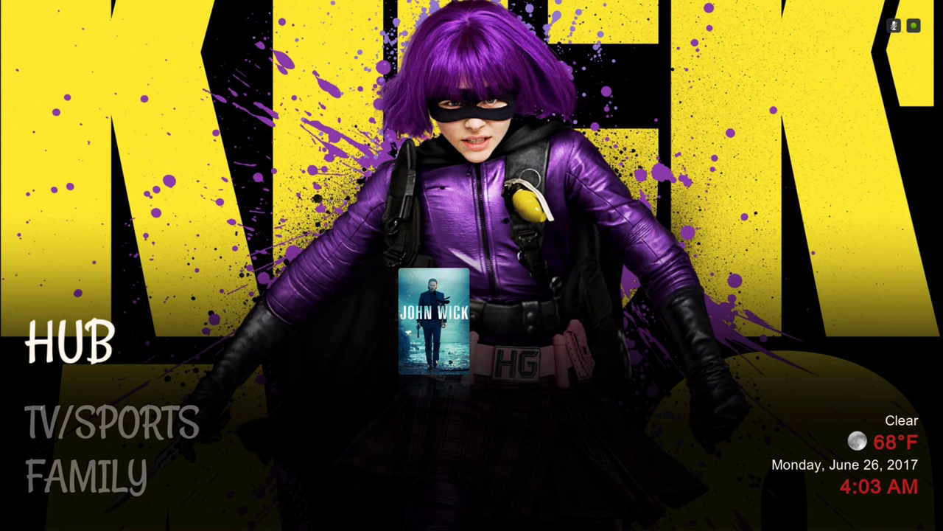
key(Return)
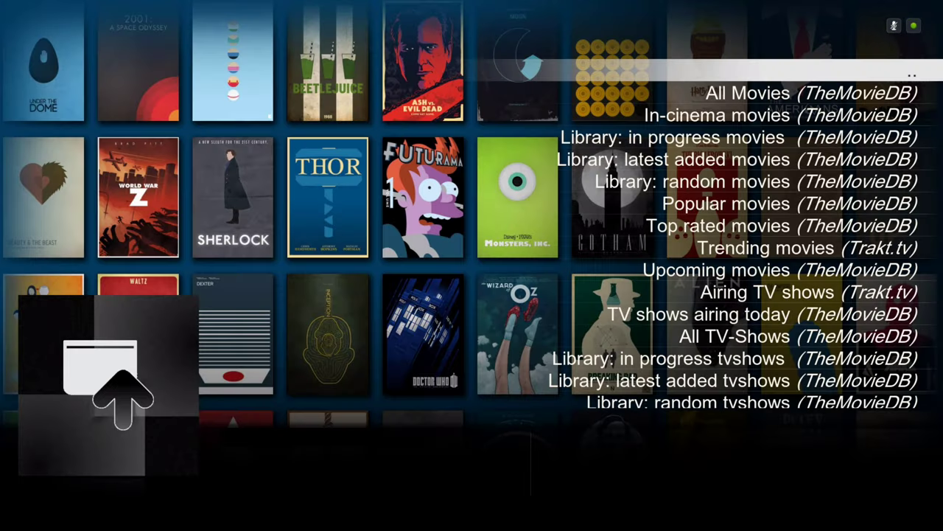
- In All Movies (TheMovieDB), open Guardians of the Galaxy's details and source list
key(Down)
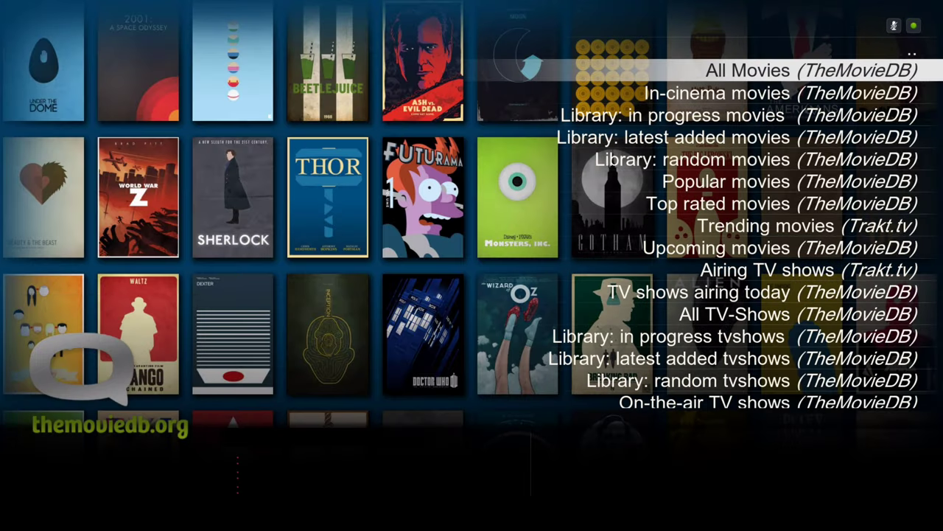
key(Return)
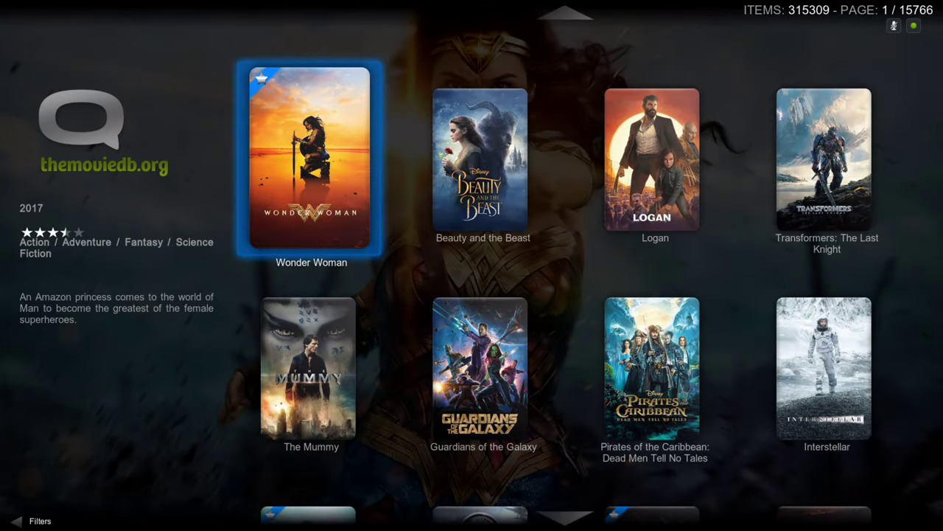
key(Right)
key(Down)
key(Down)
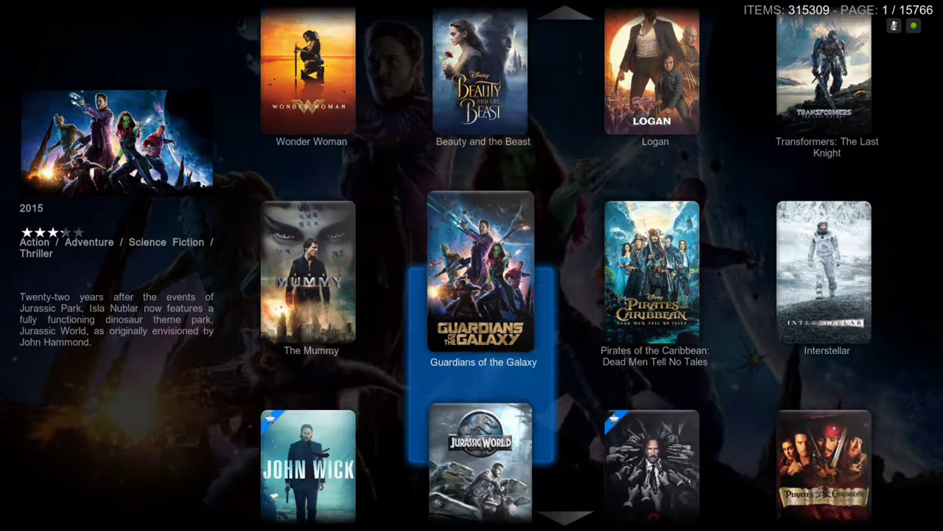
key(Up)
key(Up)
key(Down)
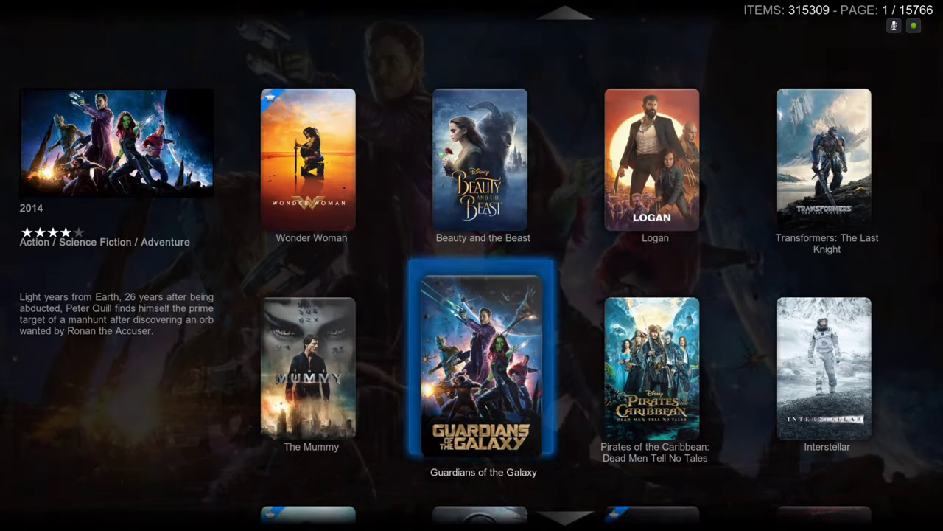
key(Right)
key(Left)
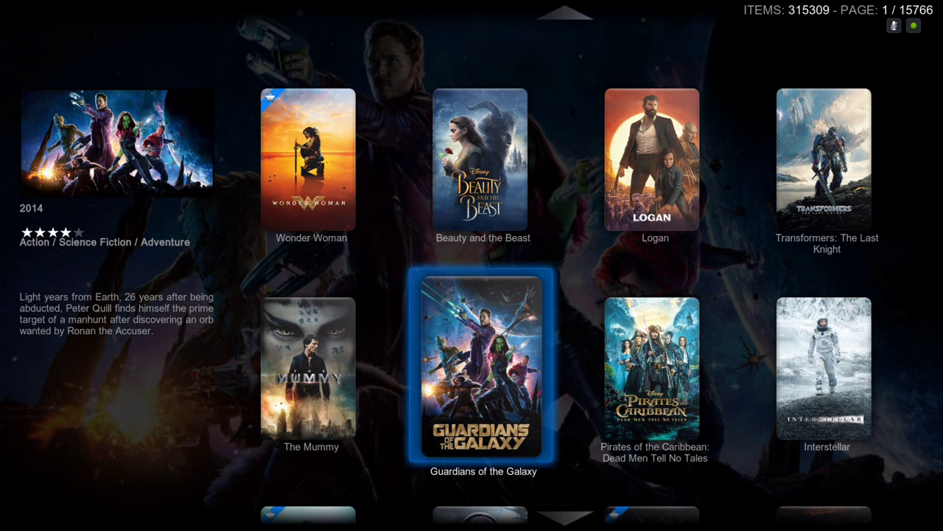
key(Return)
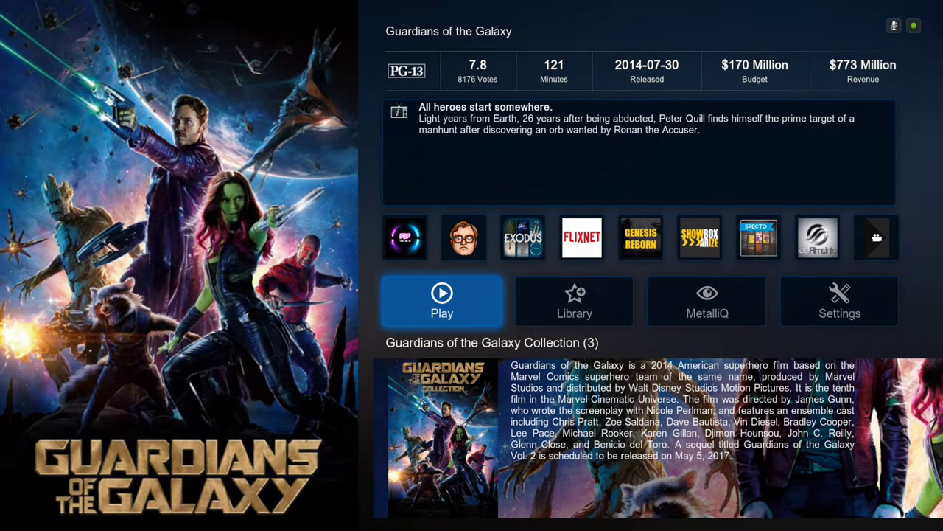
- Add the 2014 Guardians of the Galaxy to the library from its options
key(Down)
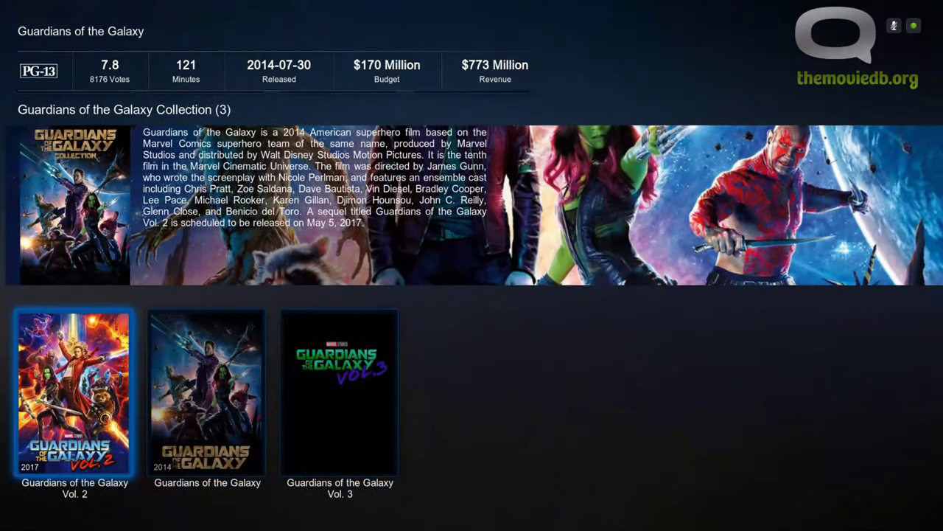
key(Right)
key(Left)
key(Right)
key(Left)
key(Right)
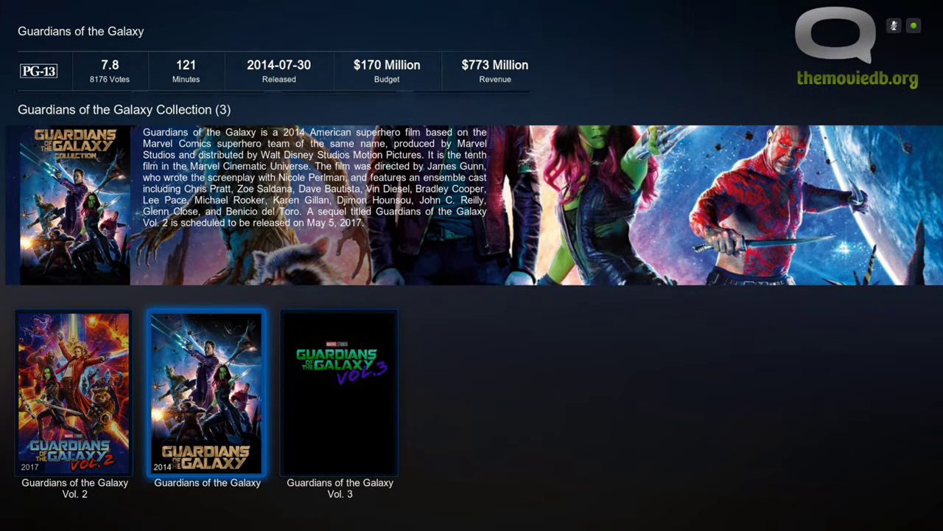
key(Return)
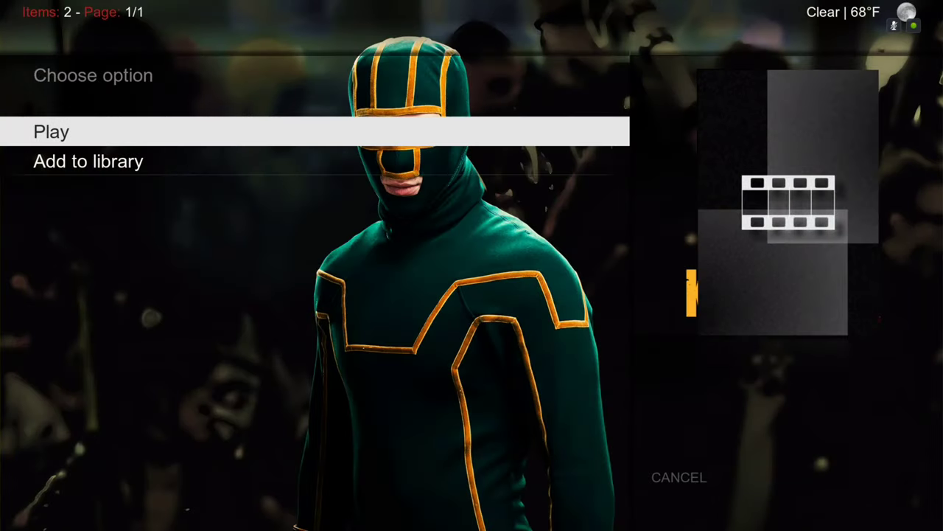
key(Down)
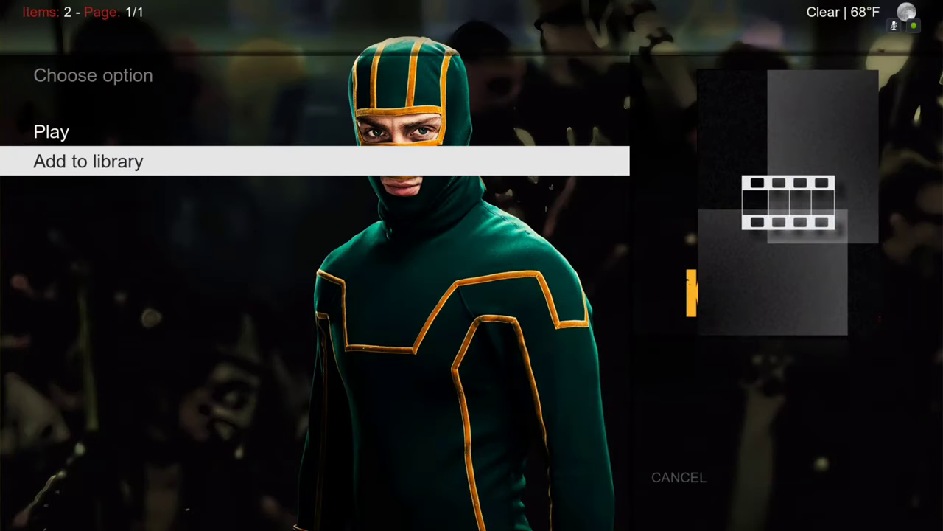
key(Return)
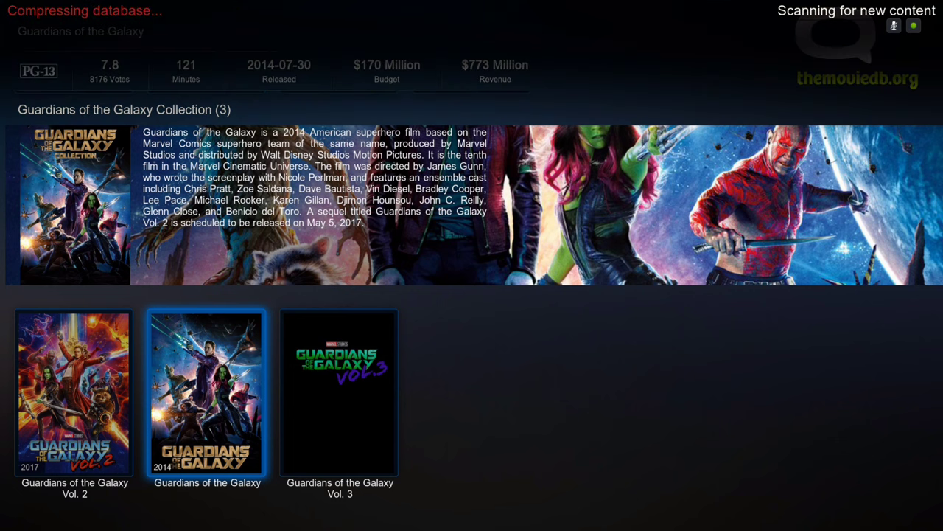
- Add Guardians of the Galaxy Vol. 2 to the library and leave the collection
key(Left)
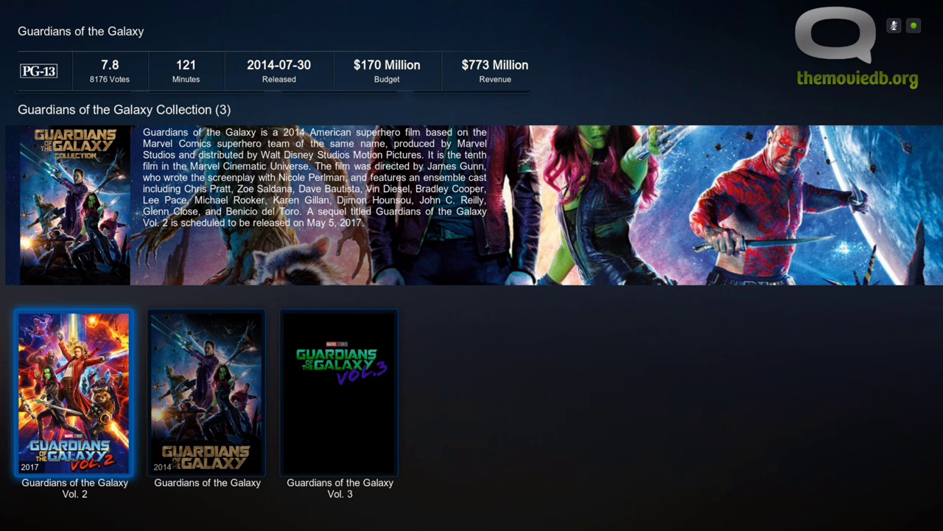
key(Escape)
key(Down)
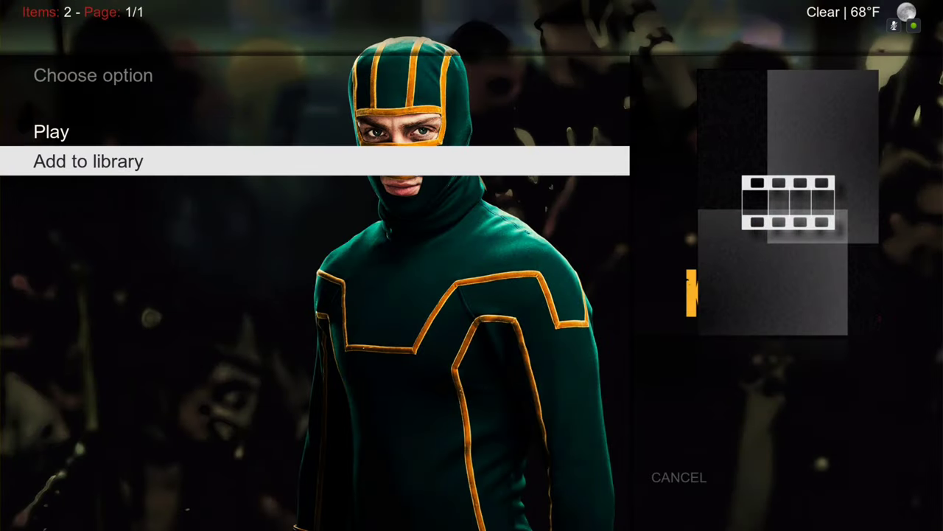
key(Return)
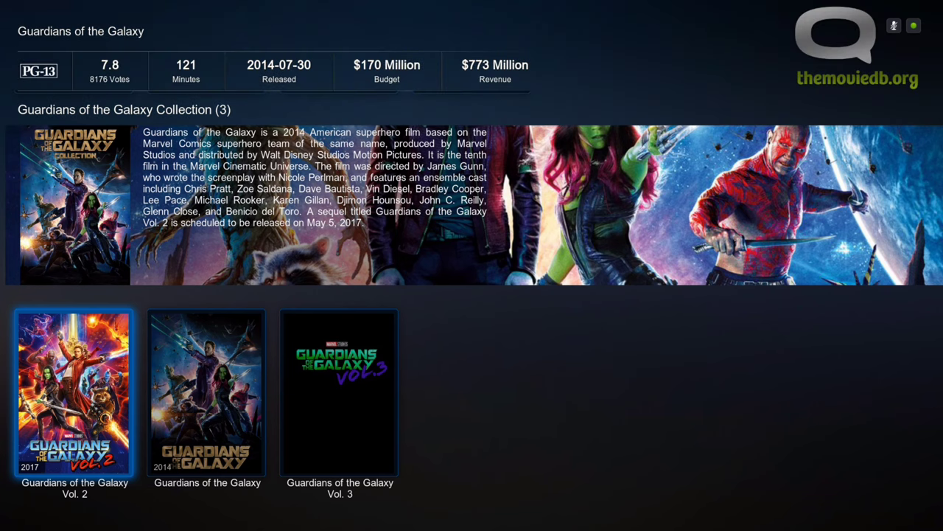
key(Return)
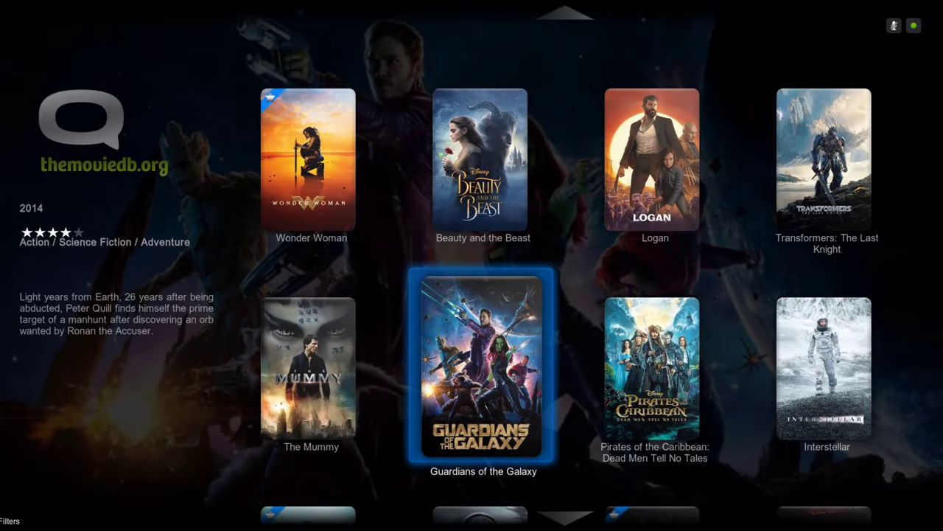
- Change the browse Type from movies to TV shows in the side options
key(Up)
key(Left)
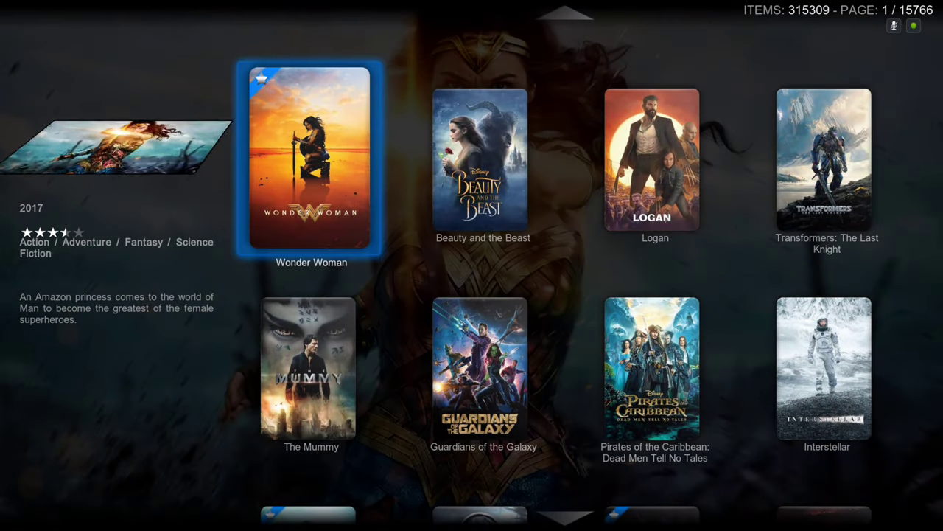
key(Left)
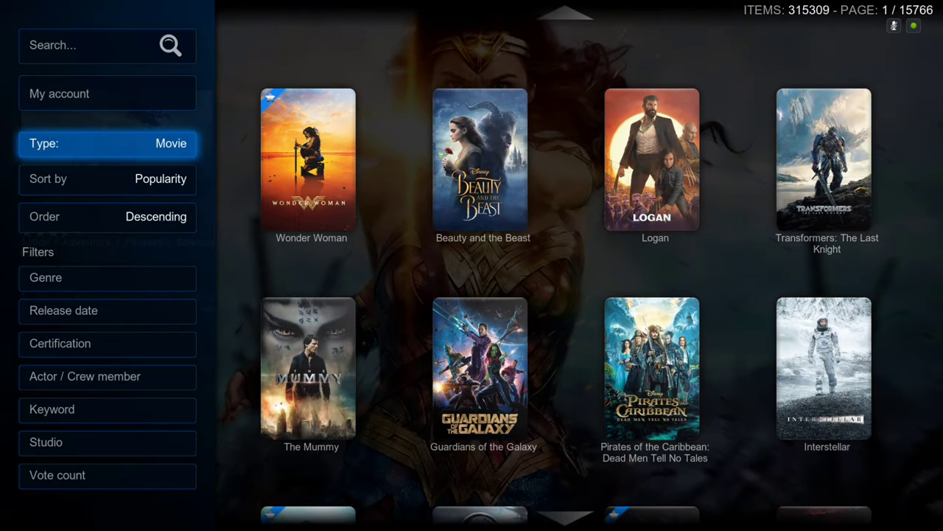
key(Return)
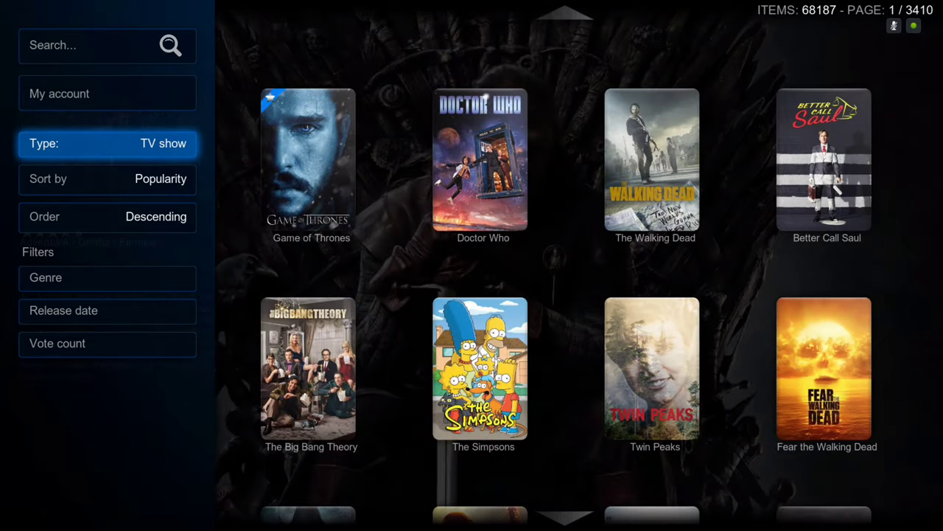
key(Right)
key(Right)
key(Down)
key(Down)
key(Down)
key(Up)
- Add American Gods to the library, then exit to the Kodi home screen
key(Right)
key(Right)
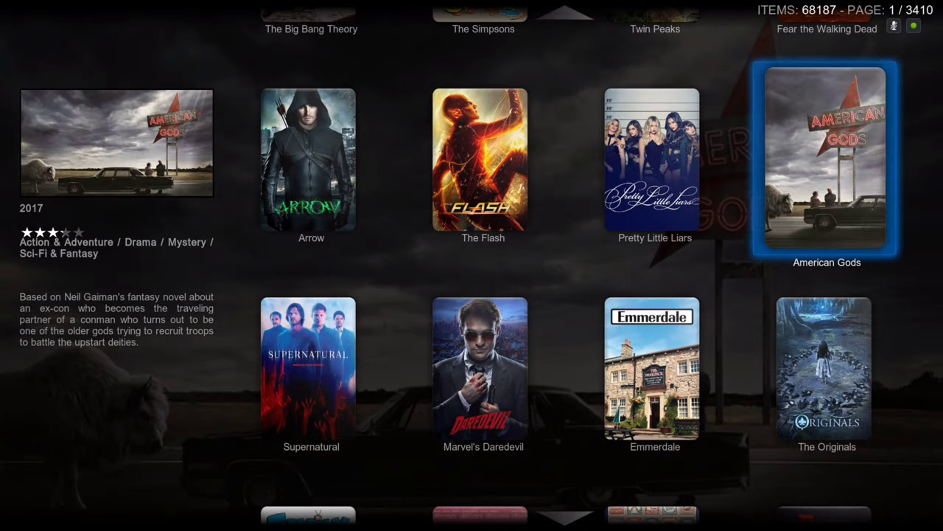
key(Left)
key(Right)
key(Left)
key(Right)
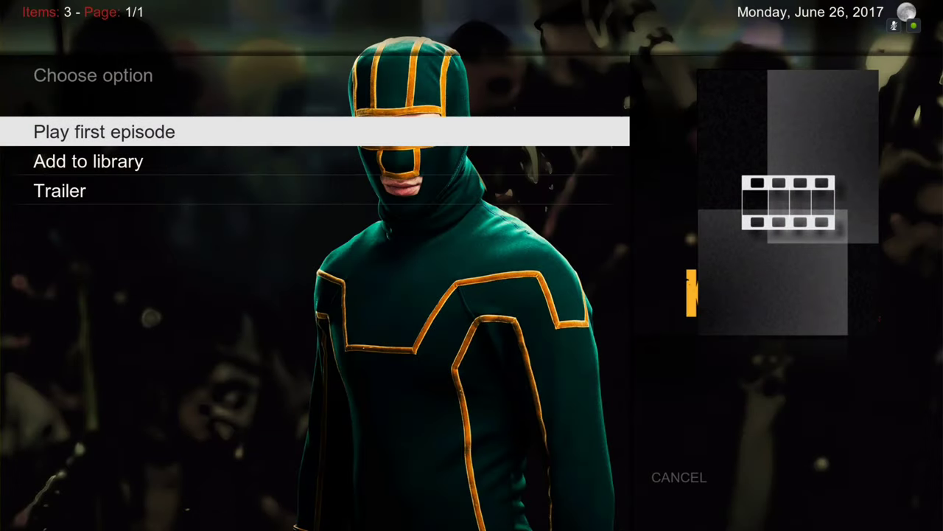
key(Down)
key(Return)
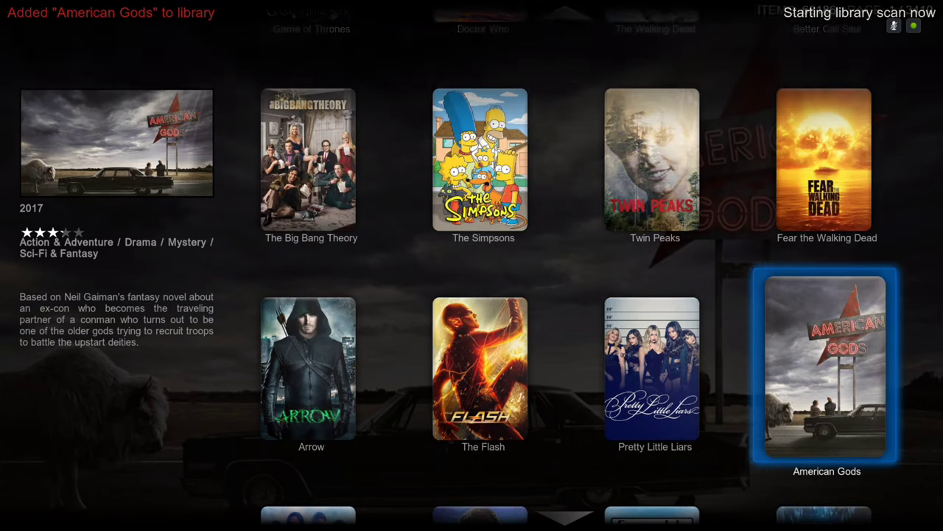
key(Escape)
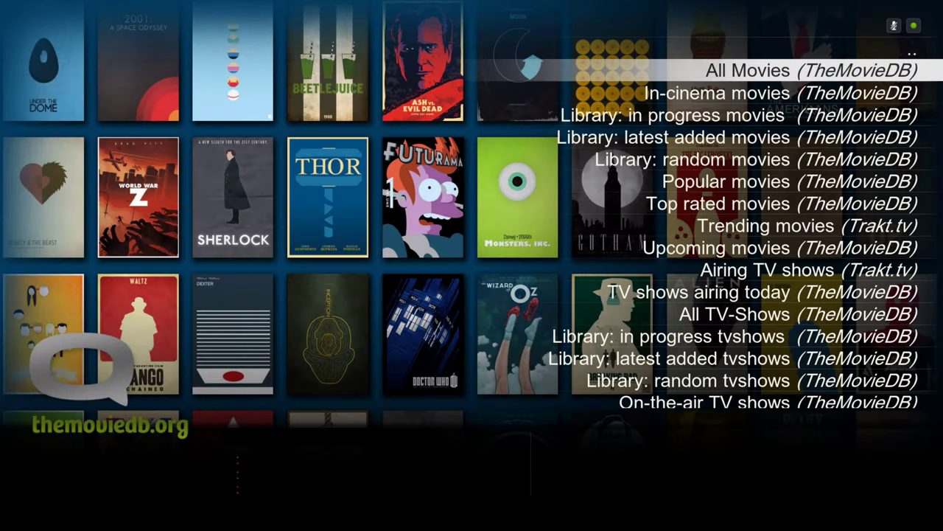
key(Escape)
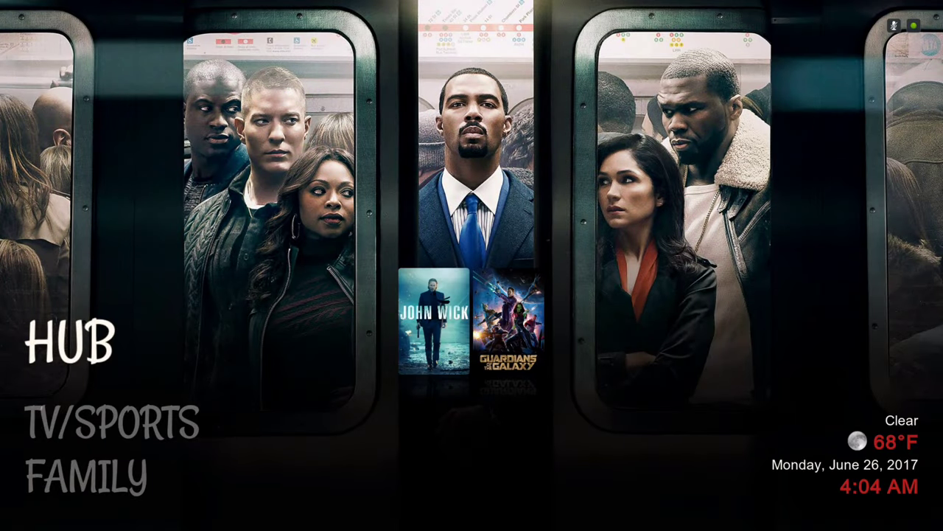
- Open the Guardians of the Galaxy set and start playing the 2014 film
key(Return)
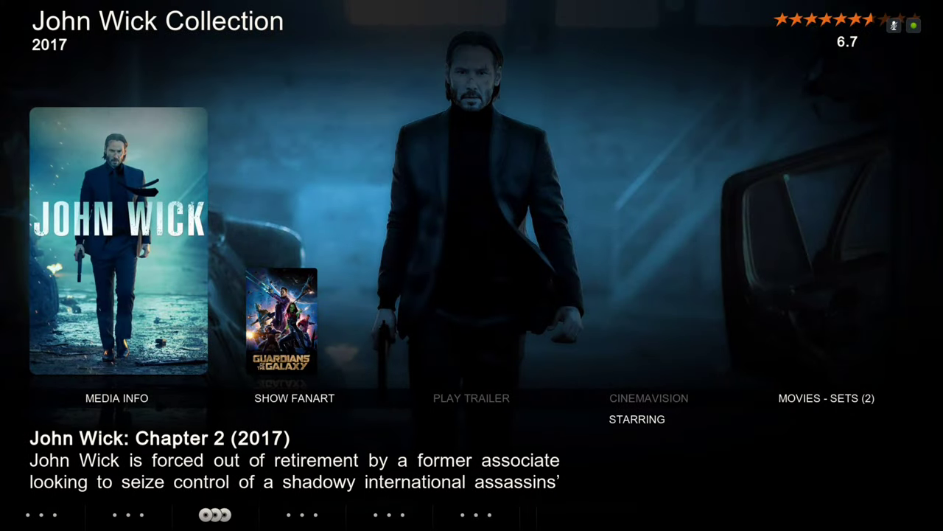
key(Right)
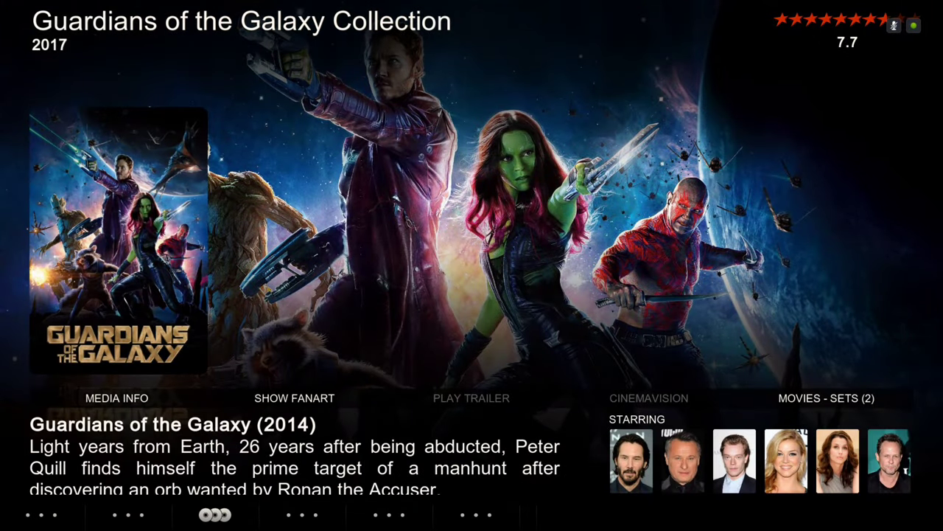
key(Return)
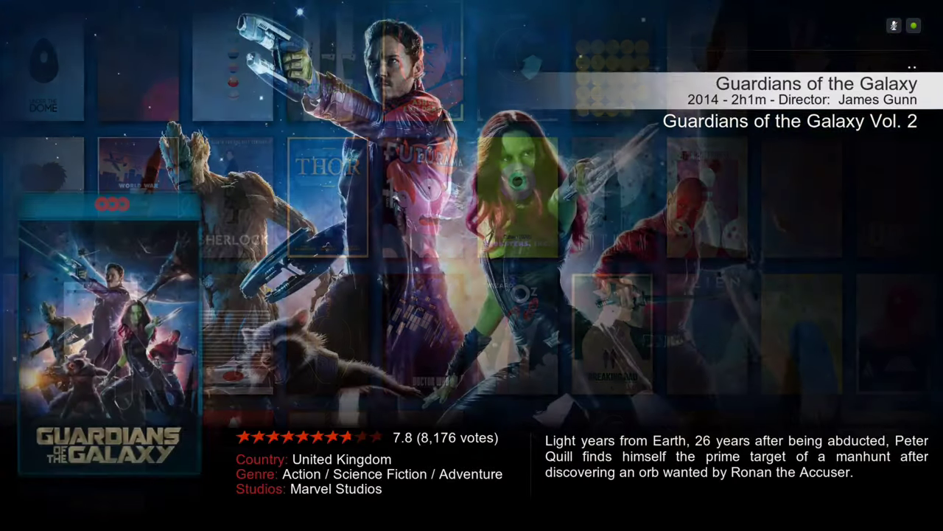
key(Down)
key(Up)
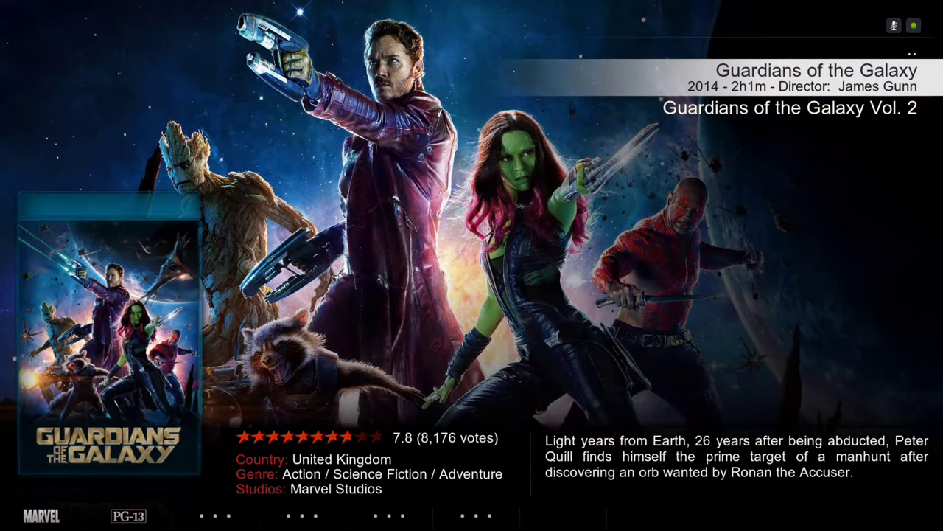
key(Down)
key(Up)
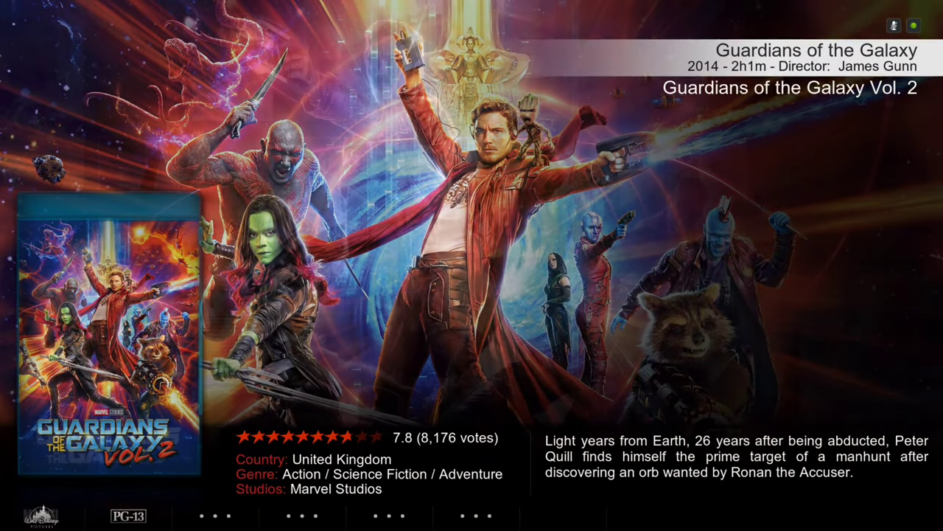
key(Return)
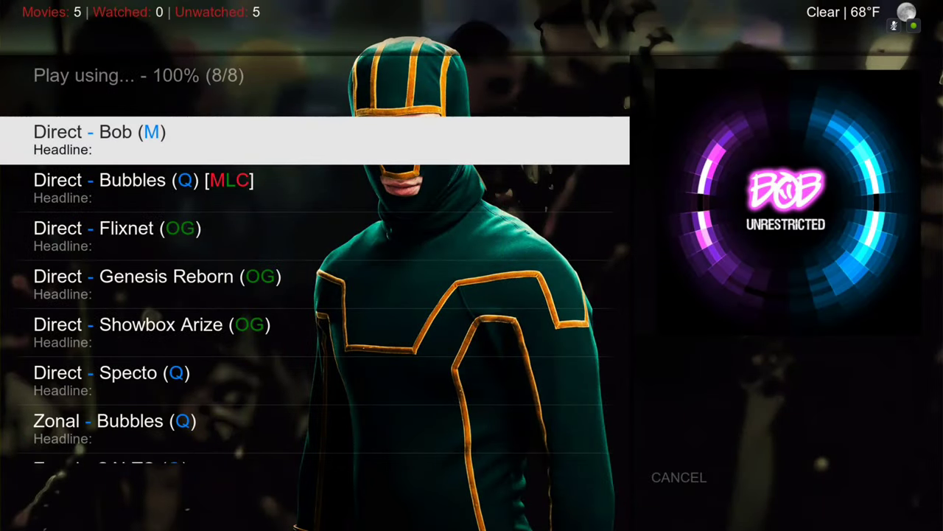
- Compare the Bob, Bubbles and Flixnet playback sources in the Play using list
key(Down)
key(Down)
key(Down)
key(Down)
key(Down)
key(Down)
key(Down)
key(Down)
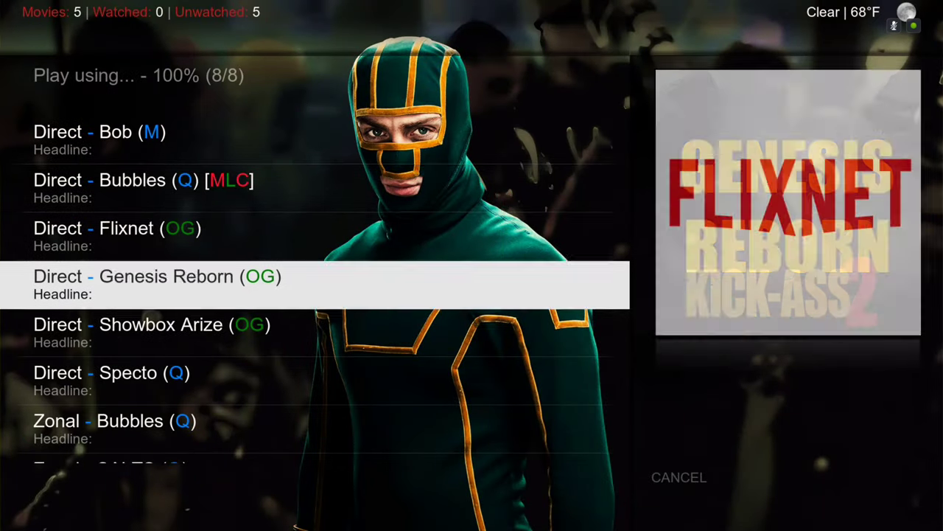
key(Down)
key(Down)
key(Up)
key(Up)
key(Down)
key(Down)
key(Down)
key(Down)
key(Down)
key(Down)
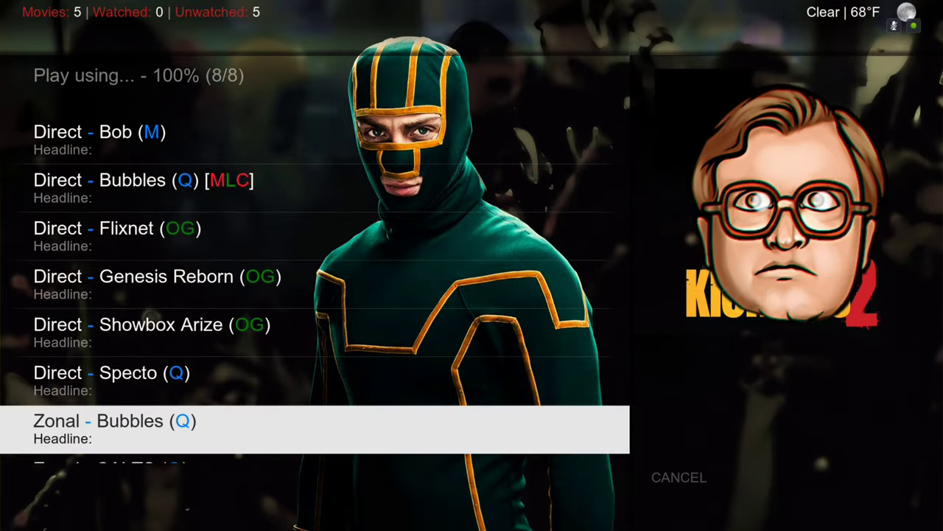
key(Up)
key(Up)
key(Up)
key(Up)
key(Up)
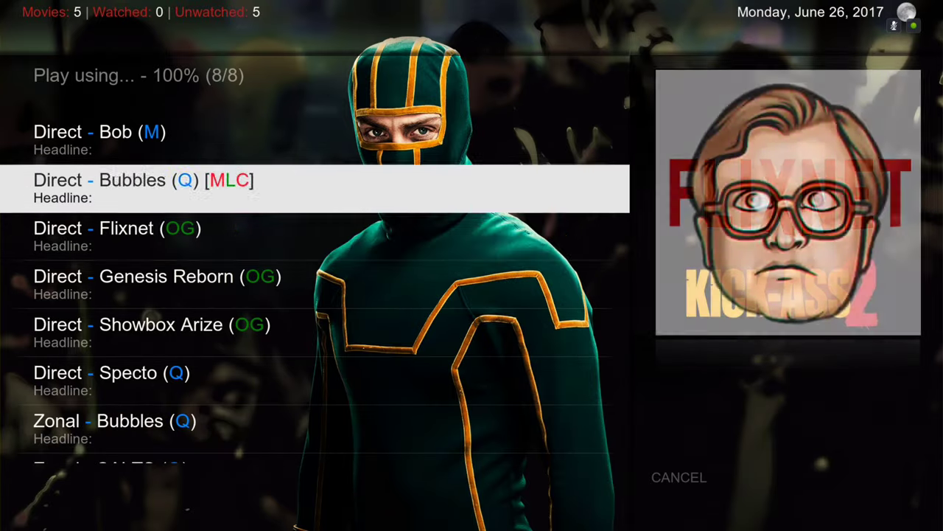
key(Down)
key(Up)
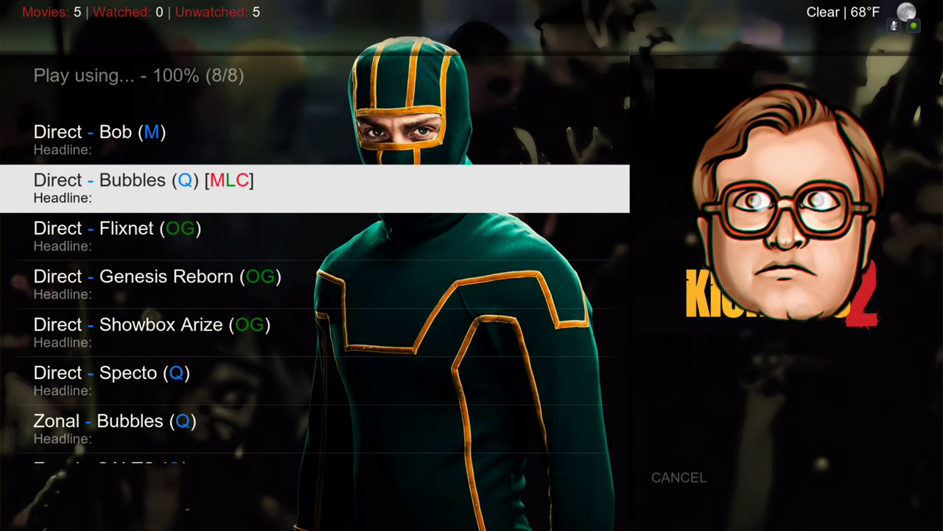
key(Down)
key(Up)
key(Down)
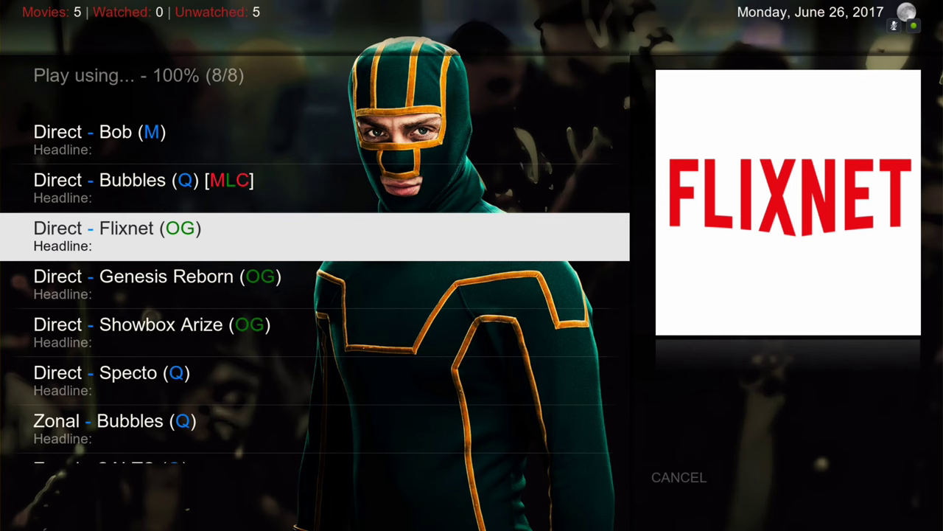
- Look through Genesis Reborn, Showbox Arize and SALTS sources, then close the list
key(Down)
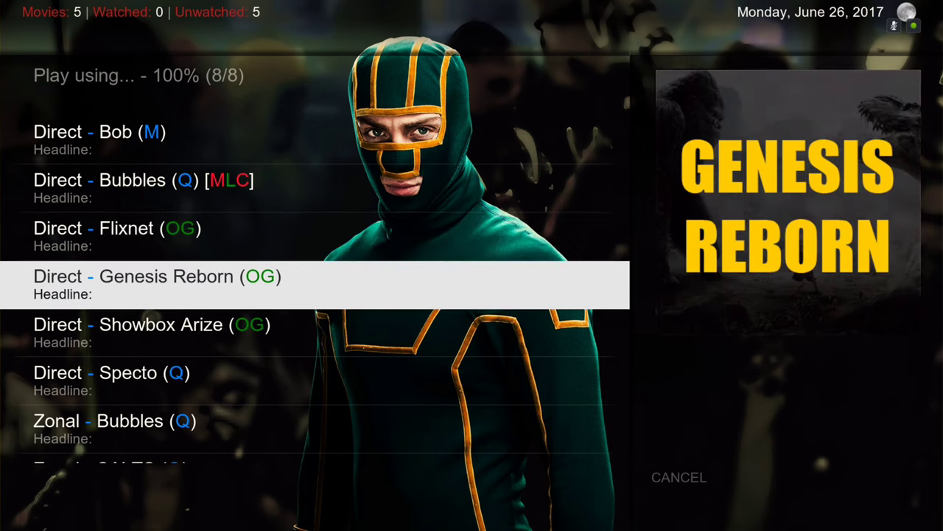
key(Down)
key(Up)
key(Up)
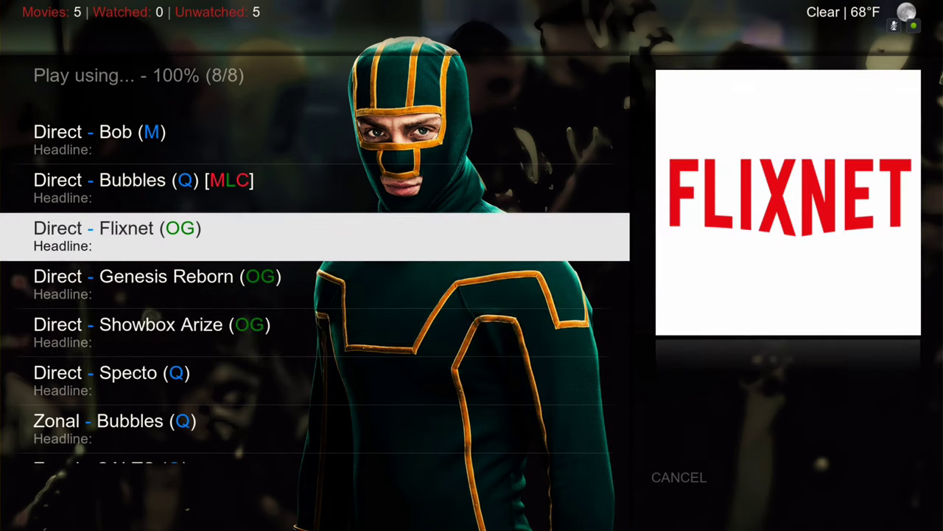
key(Down)
key(Down)
key(Down)
key(Down)
key(Down)
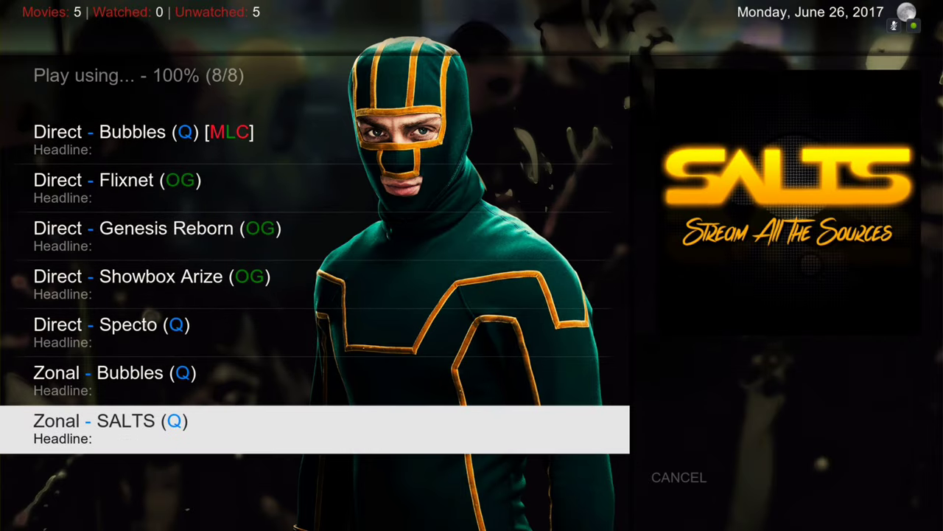
key(Up)
key(Up)
key(Up)
key(Up)
key(Up)
key(Up)
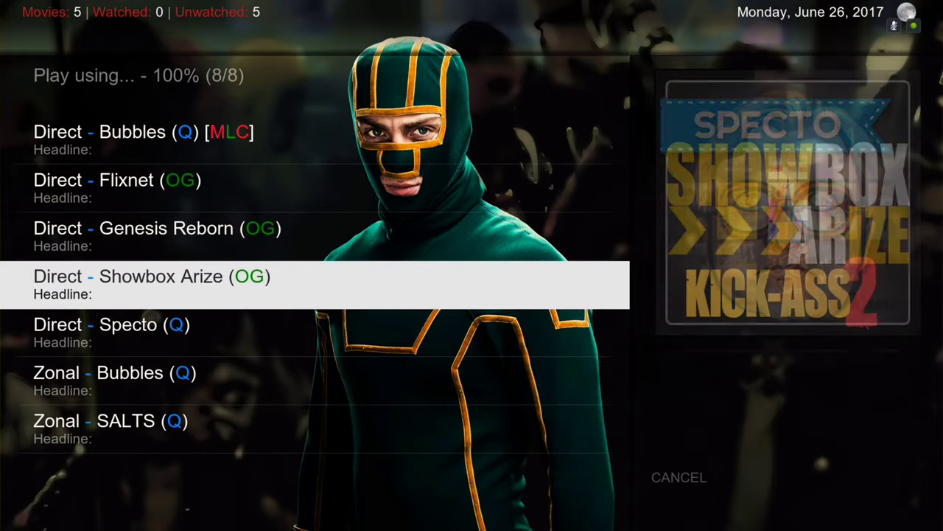
key(Down)
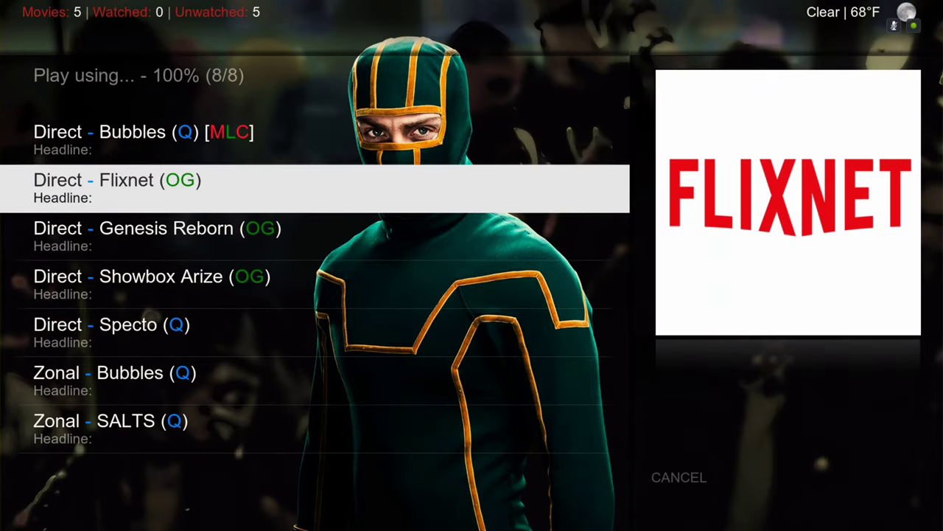
key(Down)
key(Down)
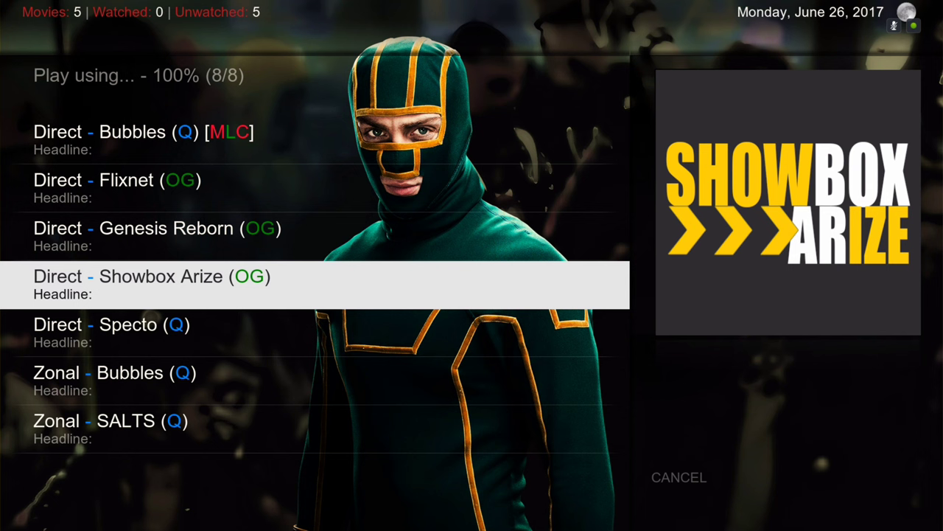
key(Down)
key(Down)
key(Down)
key(Down)
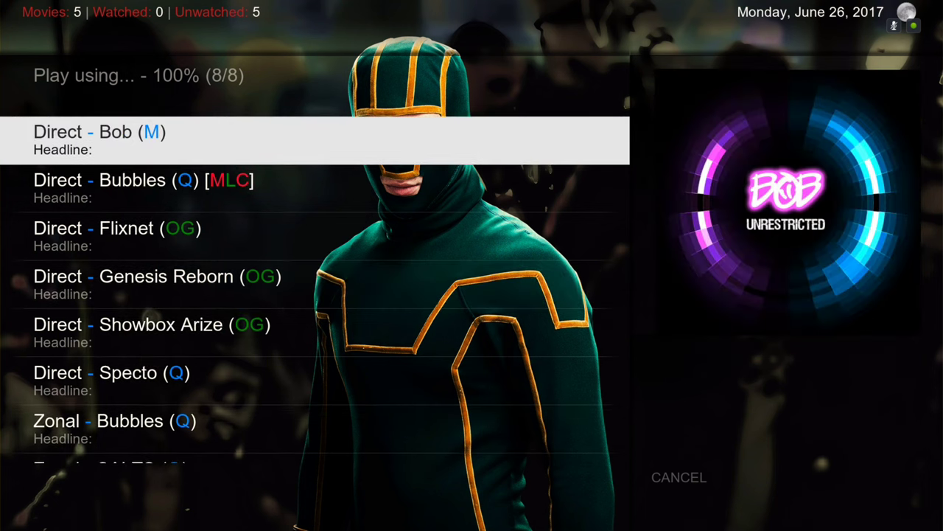
key(Escape)
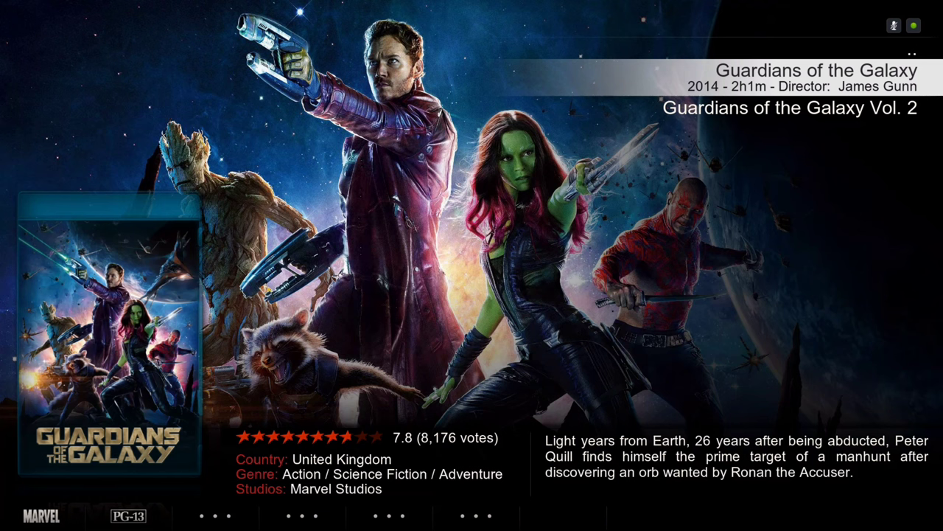
- Return Home, open TV SHOWS from the Hub menu, and highlight American Gods
key(Escape)
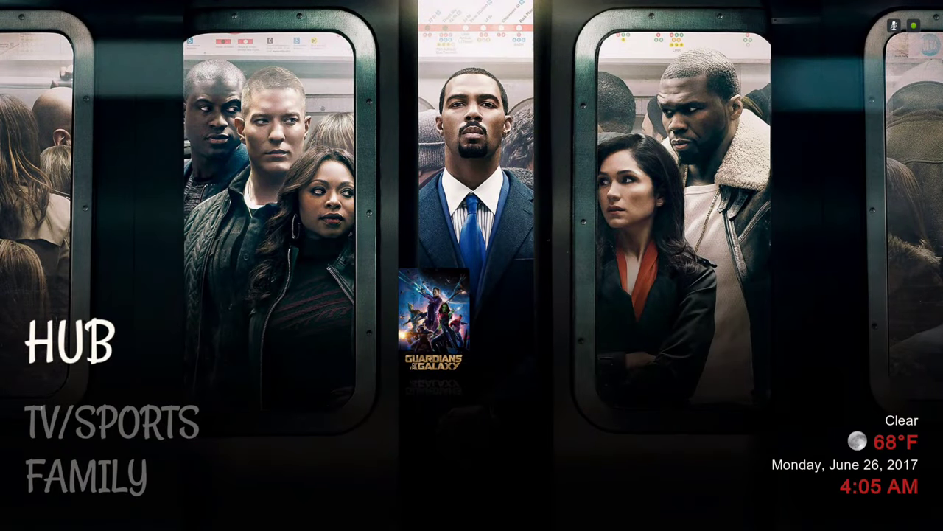
key(Return)
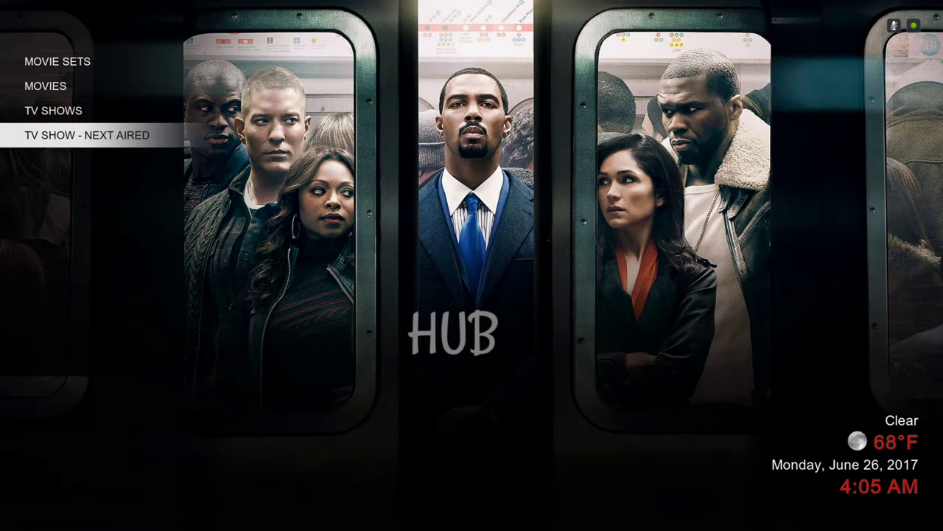
key(Up)
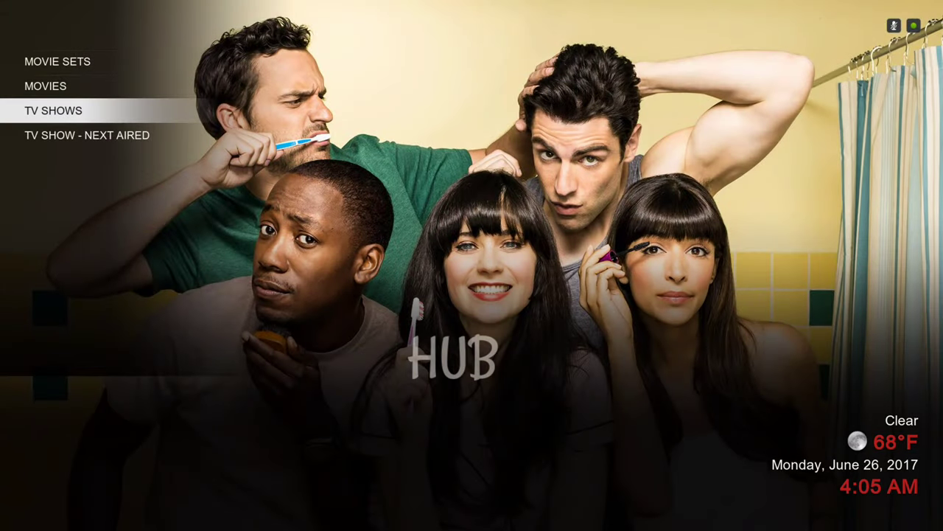
key(Return)
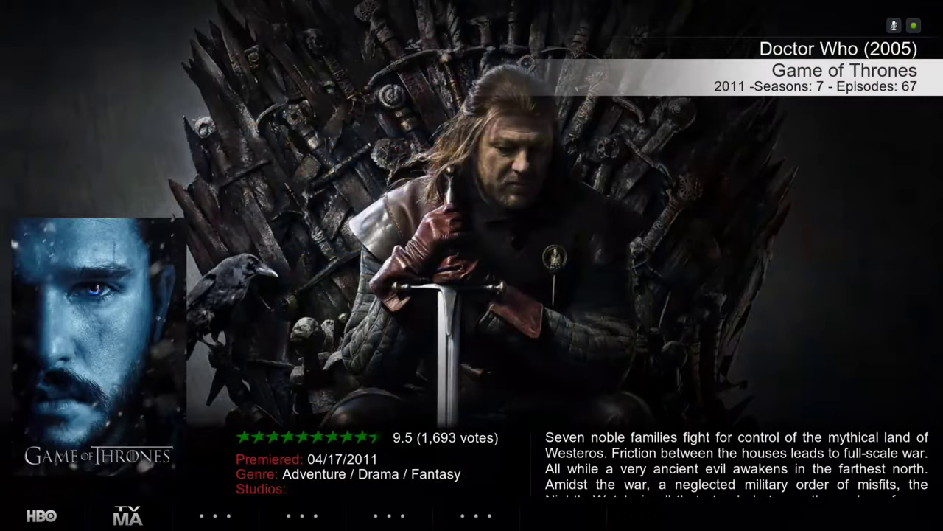
key(Up)
key(Up)
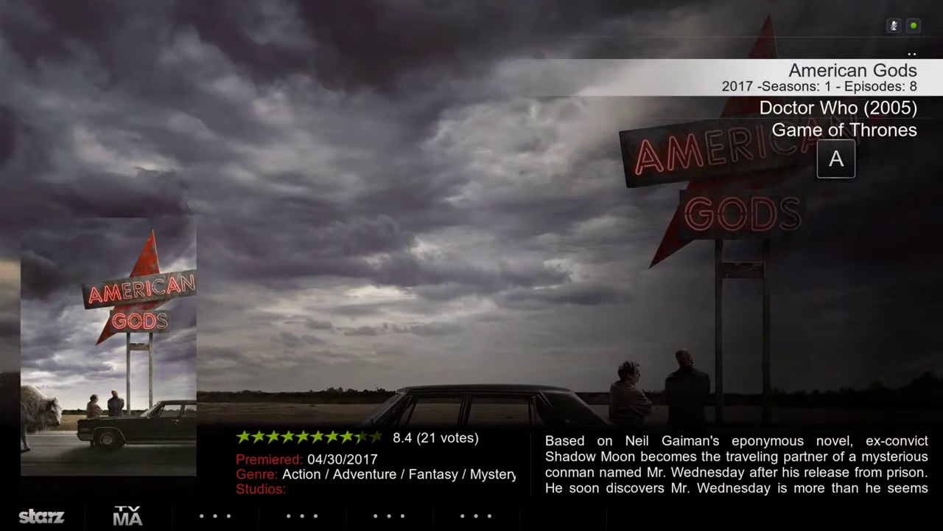
key(c)
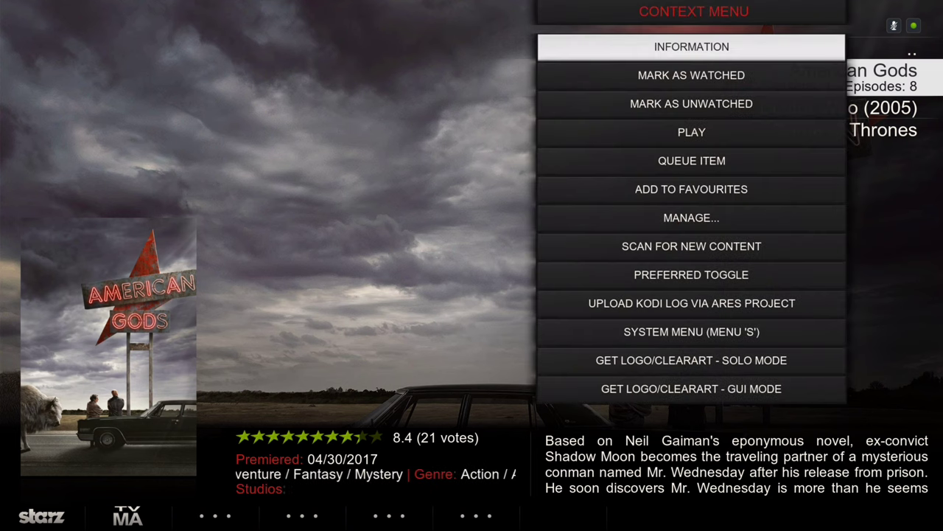
key(Down)
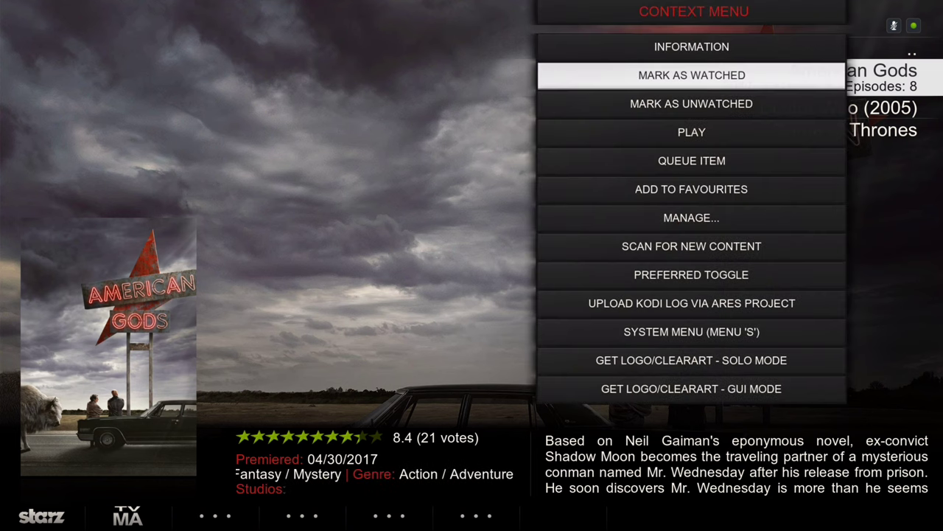
key(Up)
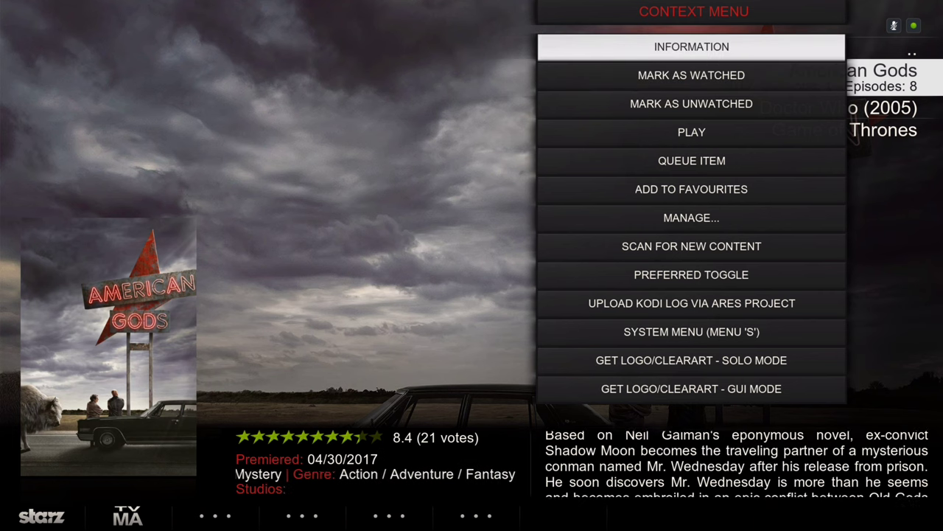
key(Return)
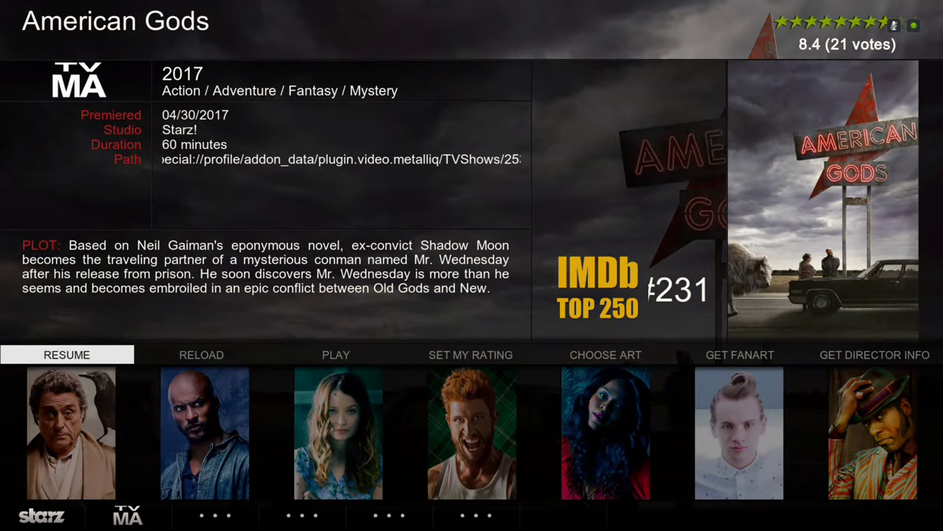
key(Right)
key(Right)
key(Right)
key(Right)
key(Right)
key(Right)
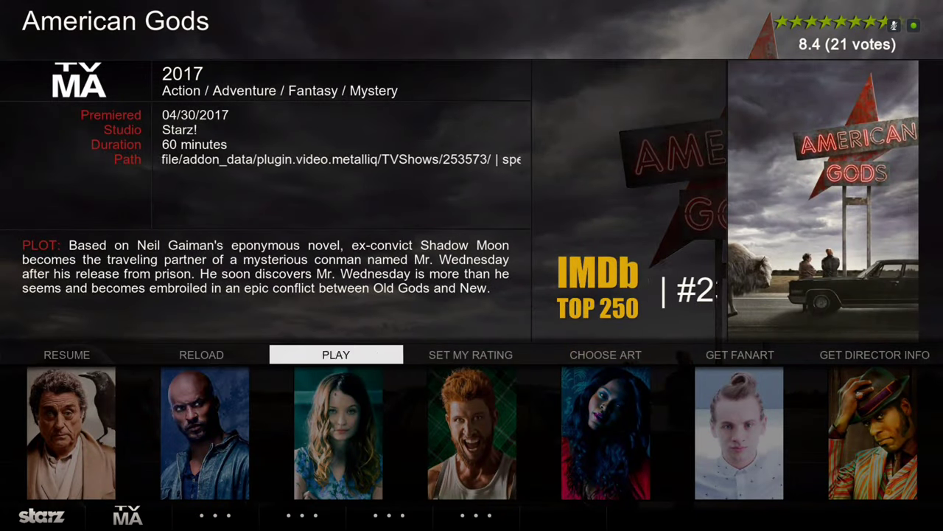
key(Right)
key(Right)
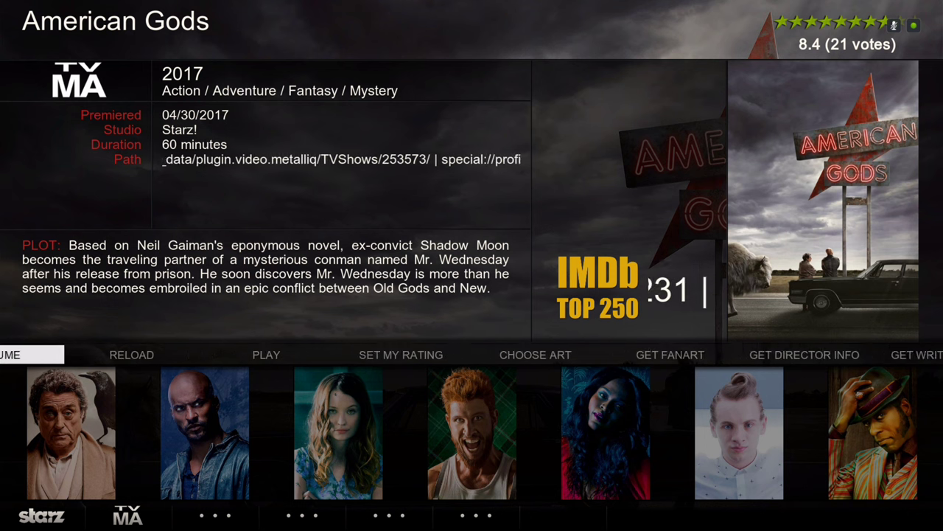
key(Down)
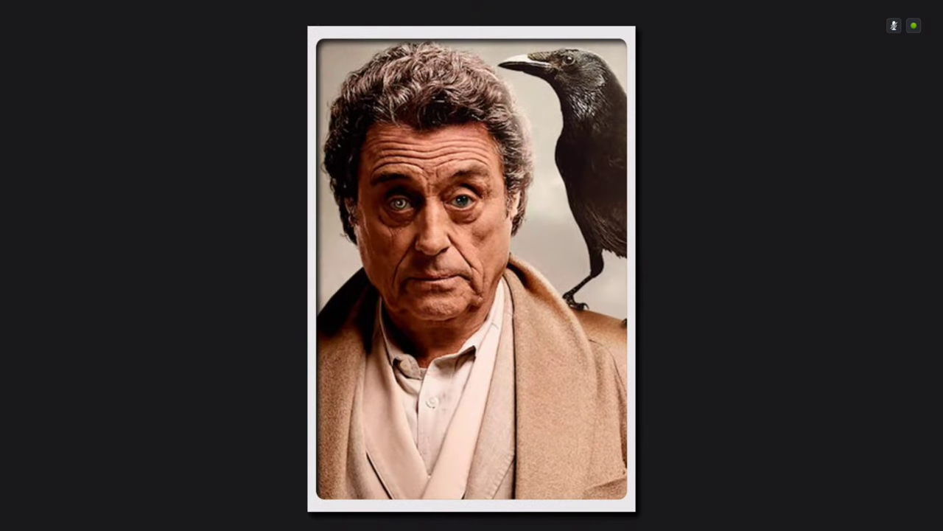
key(Up)
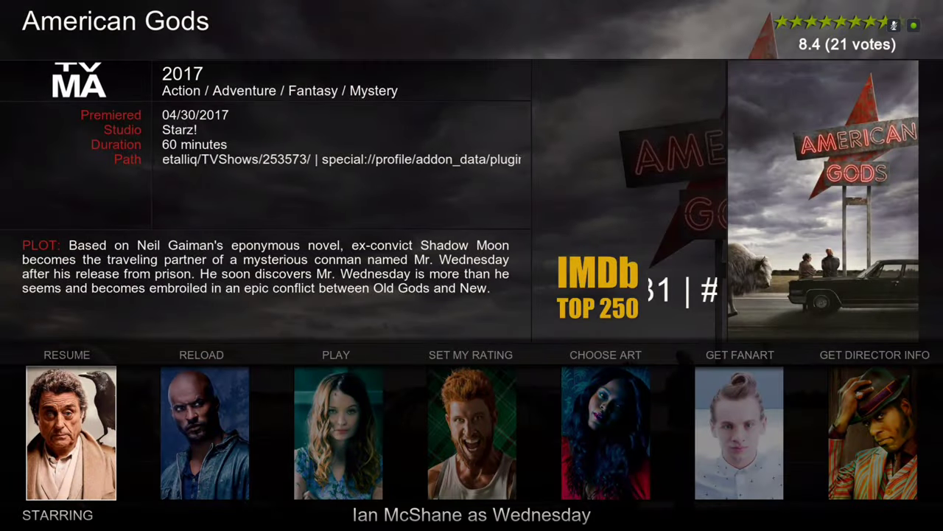
key(Right)
key(Right)
key(Down)
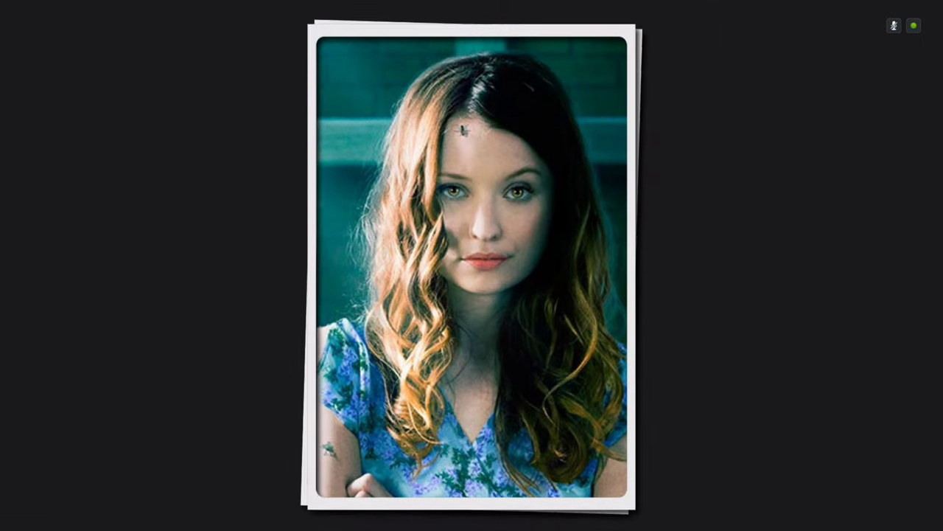
key(Up)
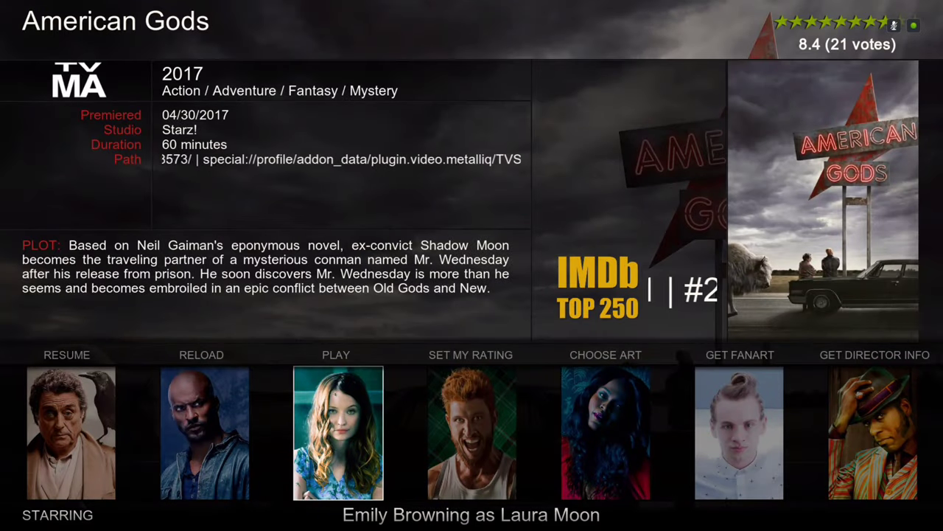
key(Right)
key(Right)
key(Right)
key(Right)
key(Down)
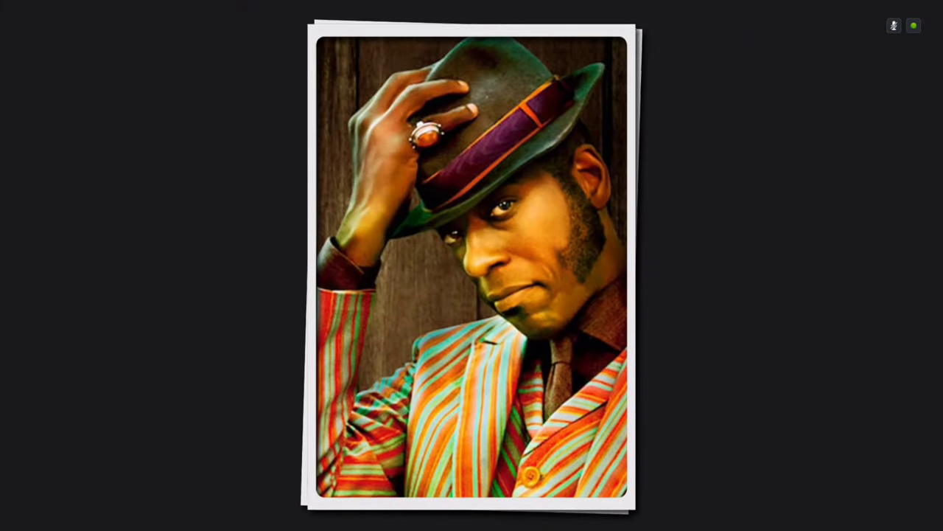
key(Up)
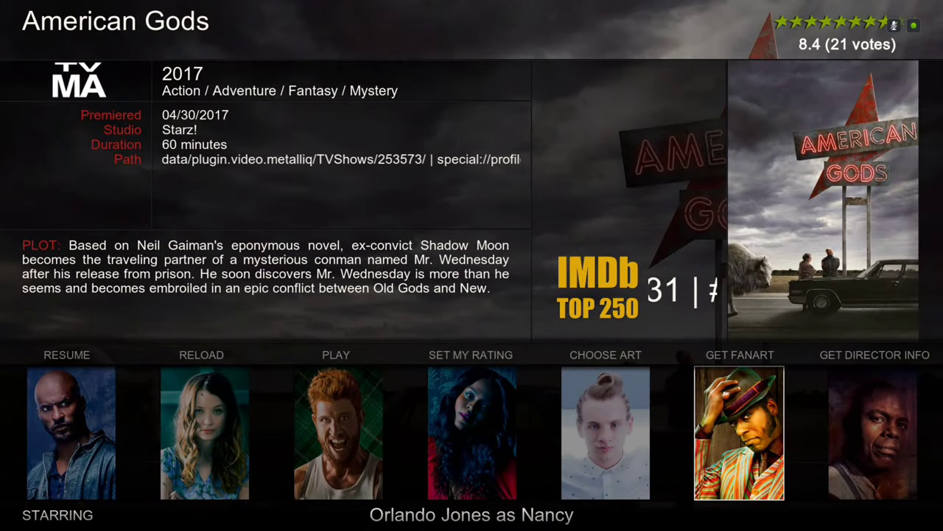
key(Up)
key(Escape)
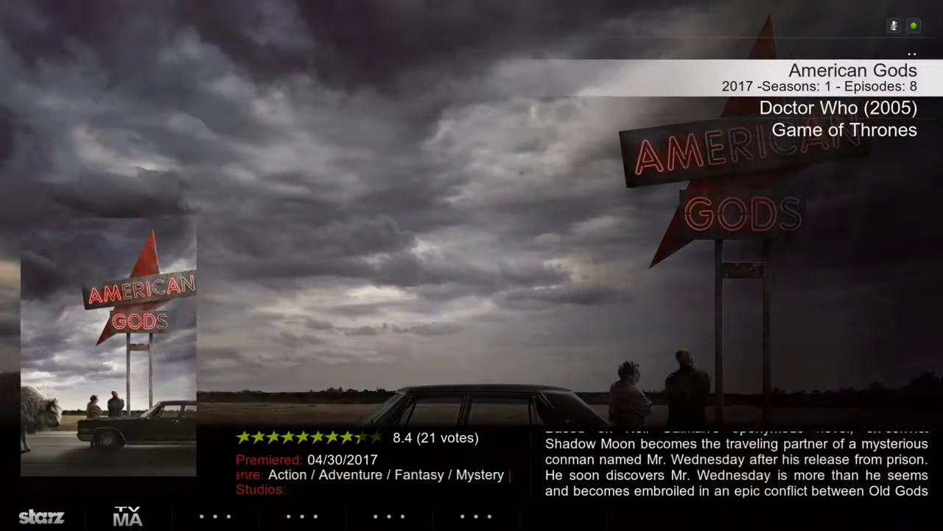
- Leave the TV Shows library and open the TV/SPORTS section's sports add-on
key(Return)
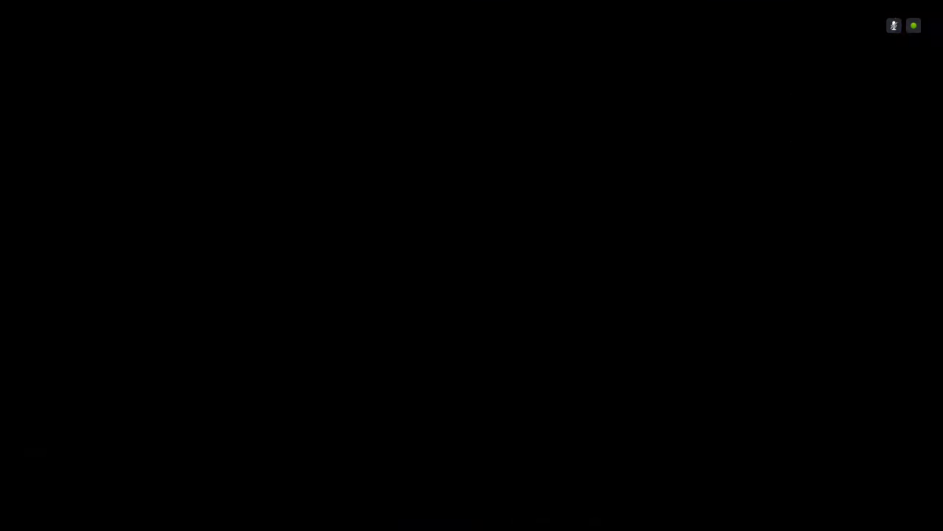
key(Down)
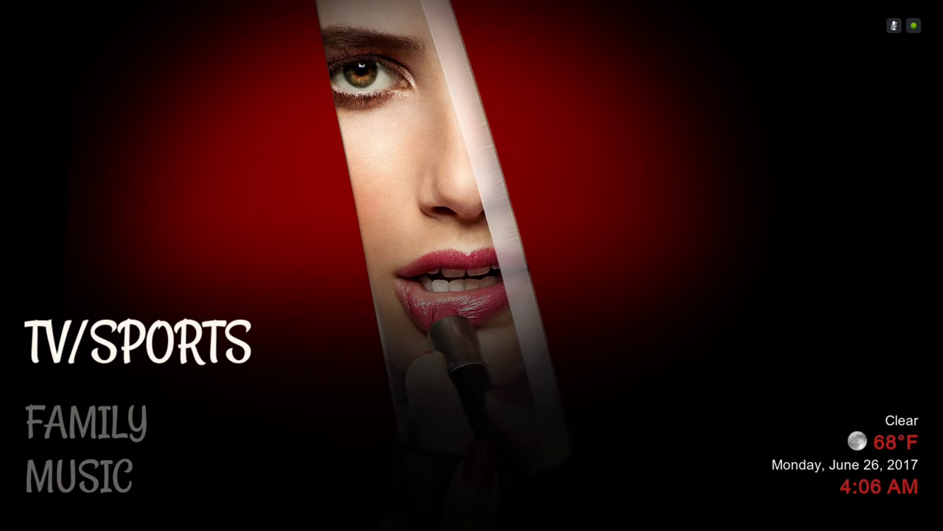
key(Return)
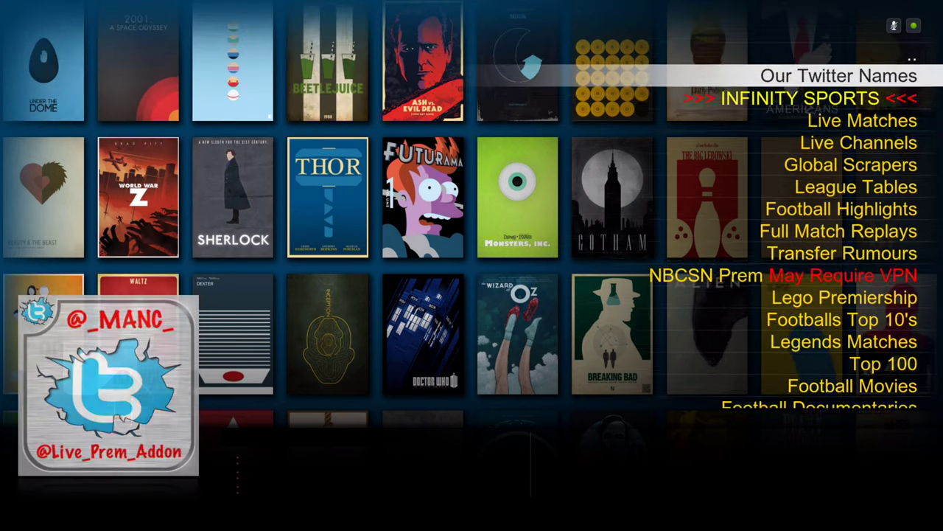
- Browse the football menu: Highlights, League Tables, Live Channels, Top 10's, Documentaries, Team Strips
key(Down)
key(Down)
key(Down)
key(Down)
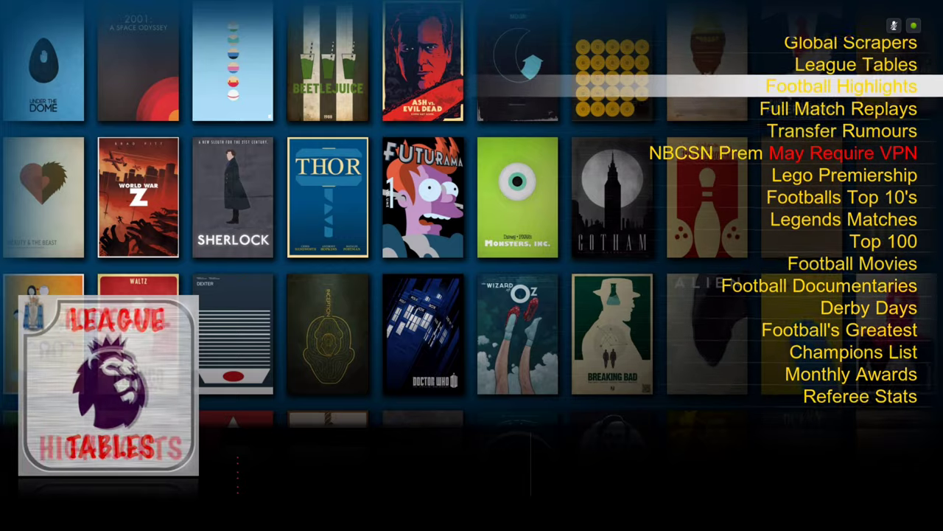
key(Up)
key(Up)
key(Up)
key(Up)
key(Up)
key(Up)
key(Up)
key(Up)
key(Up)
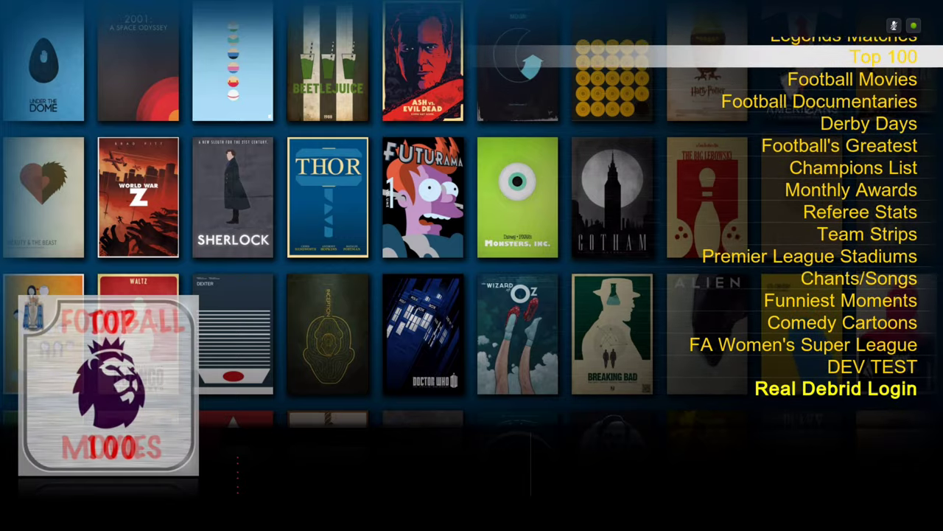
key(Up)
key(Up)
key(Up)
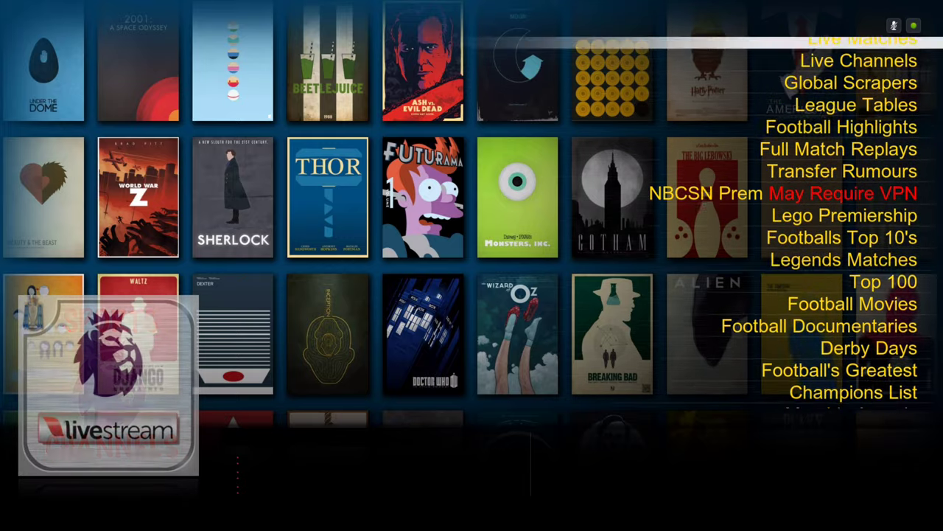
key(Down)
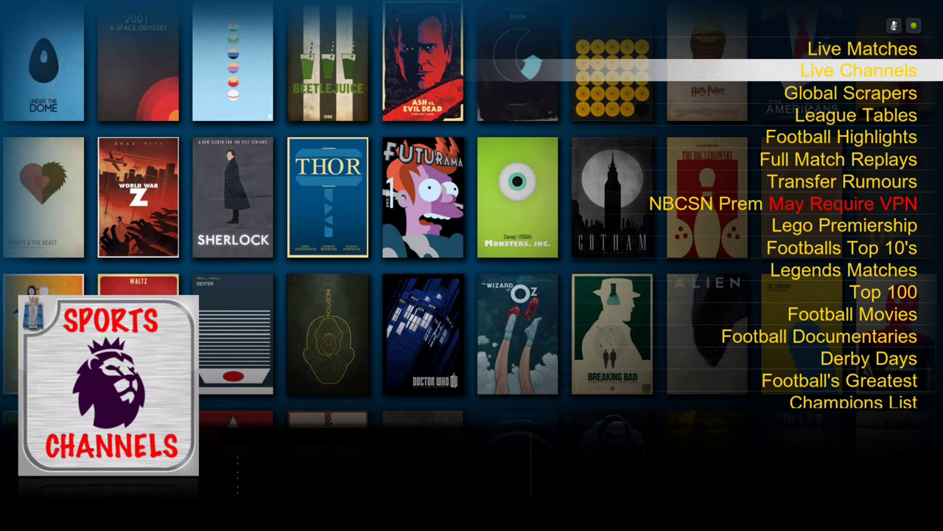
key(Down)
key(Down)
key(Down)
key(Down)
key(Down)
key(Down)
key(Down)
key(Down)
key(Down)
key(Down)
key(Down)
key(Down)
key(Up)
key(Up)
key(Up)
key(Up)
key(Down)
key(Down)
key(Down)
key(Down)
key(Down)
key(Down)
key(Down)
key(Down)
key(Down)
key(Down)
key(Down)
key(Down)
key(Down)
key(Up)
key(Up)
key(Up)
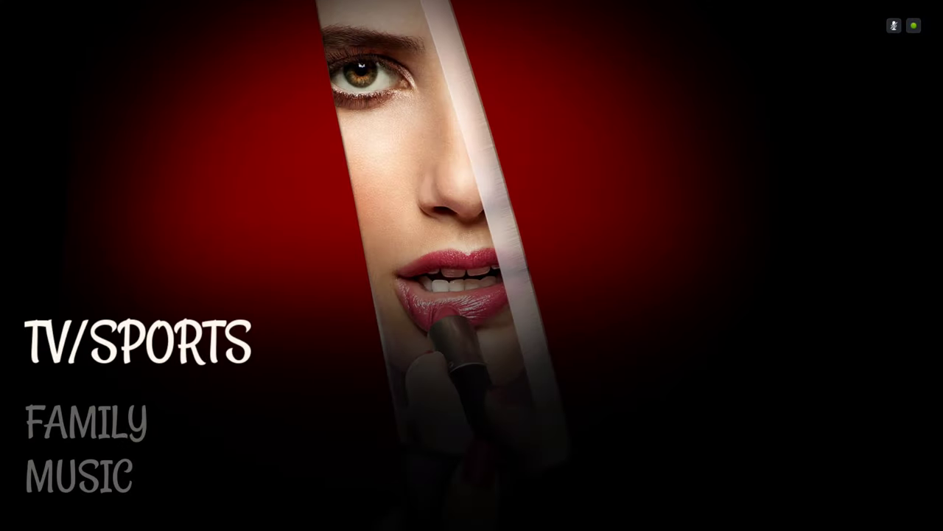
- Open the TV/SPORTS add-on list and step through Falcon TV and Supremacy TV to At The Flix TV
key(Return)
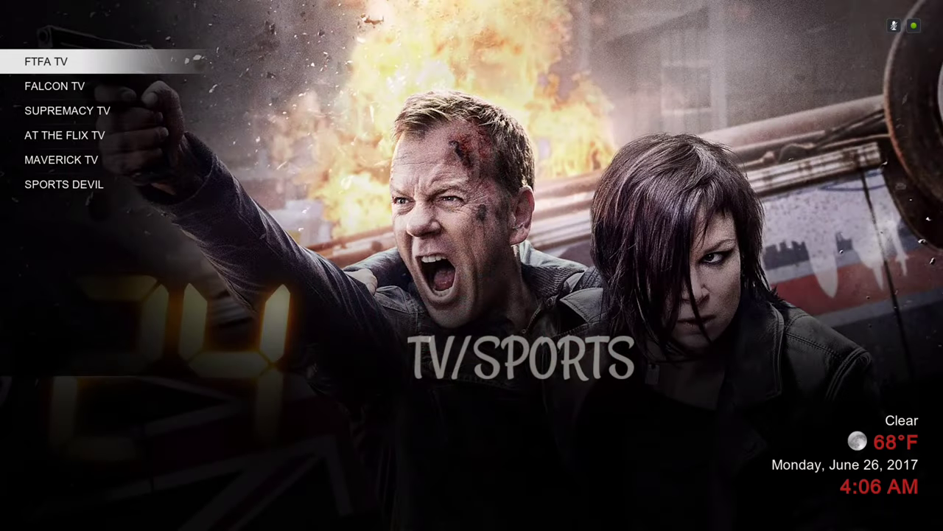
key(Down)
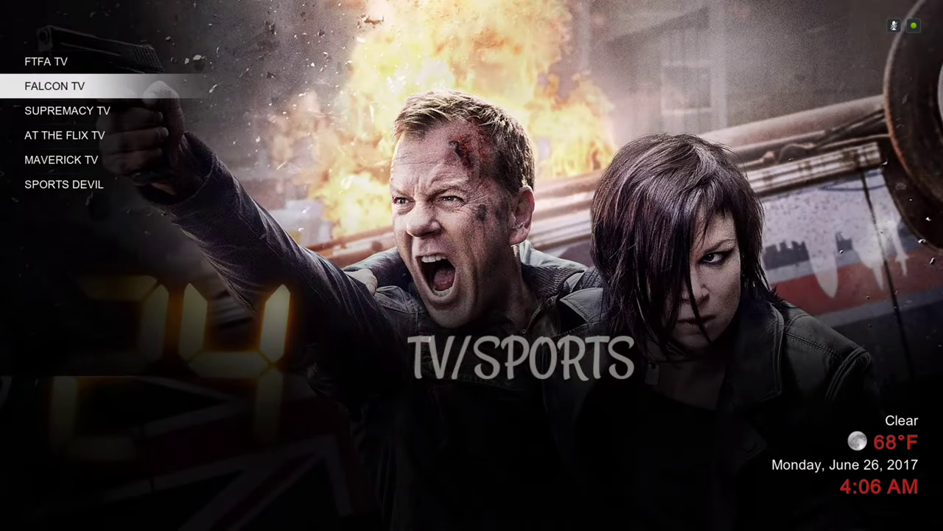
key(Down)
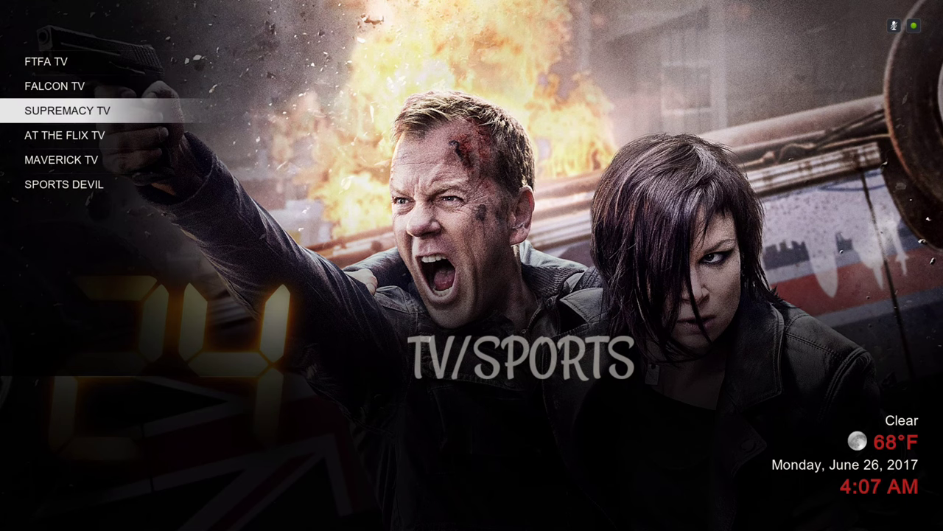
key(Down)
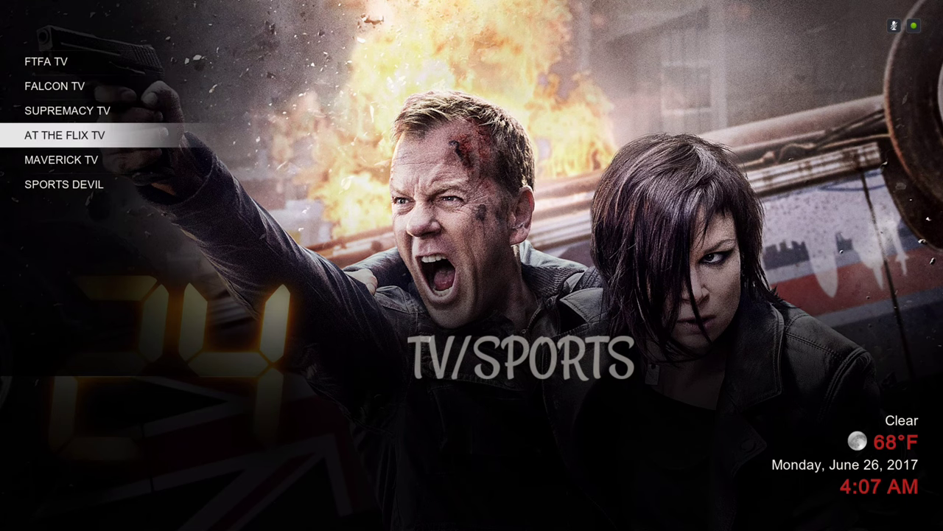